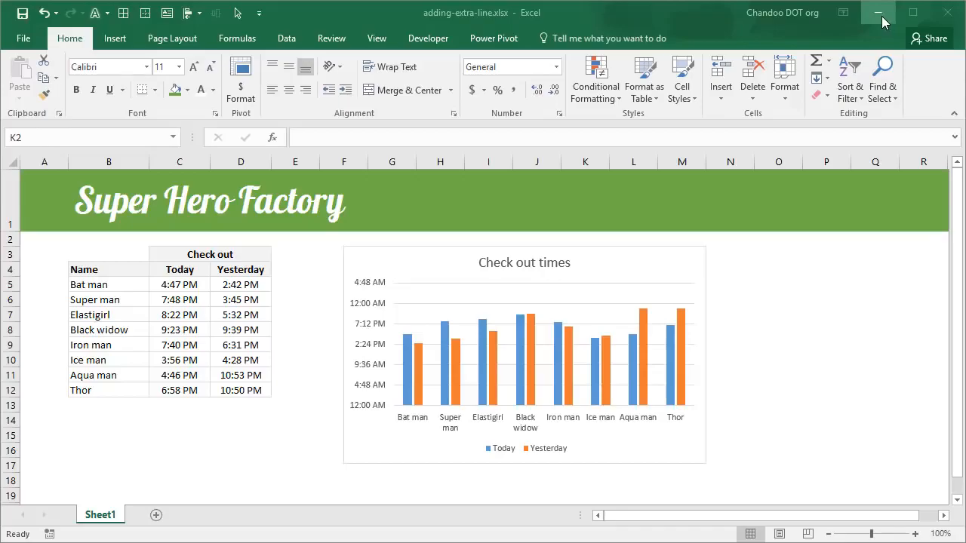
Switch to the browser, read the Twitter mention requesting a marked line on a chart, and return to the Excel workbook
click(881, 16)
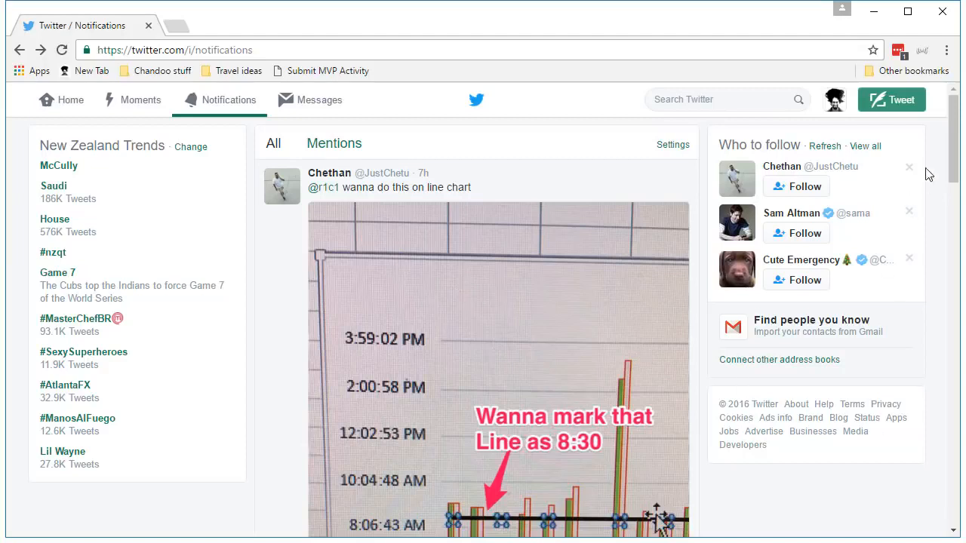
scroll(956, 150, down, 3)
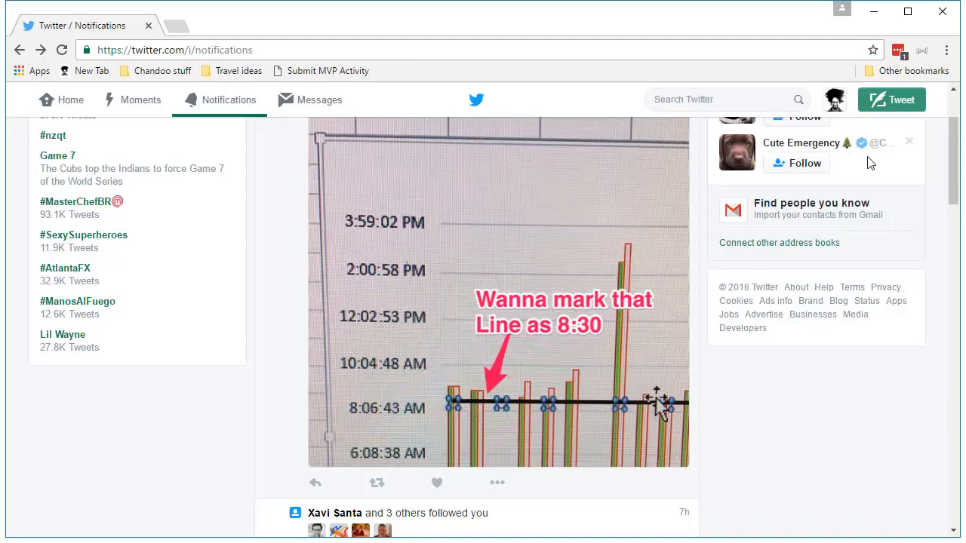
click(873, 15)
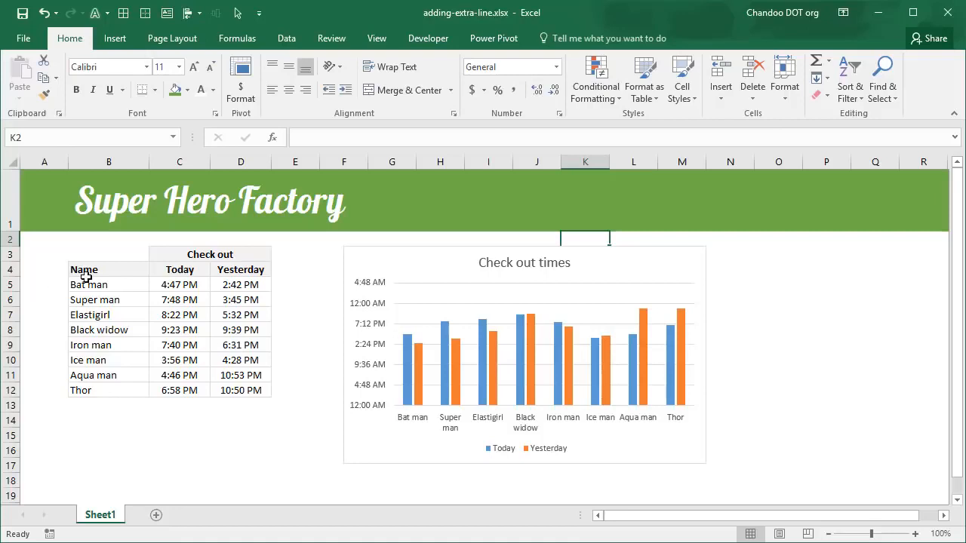
drag(114, 287, 126, 390)
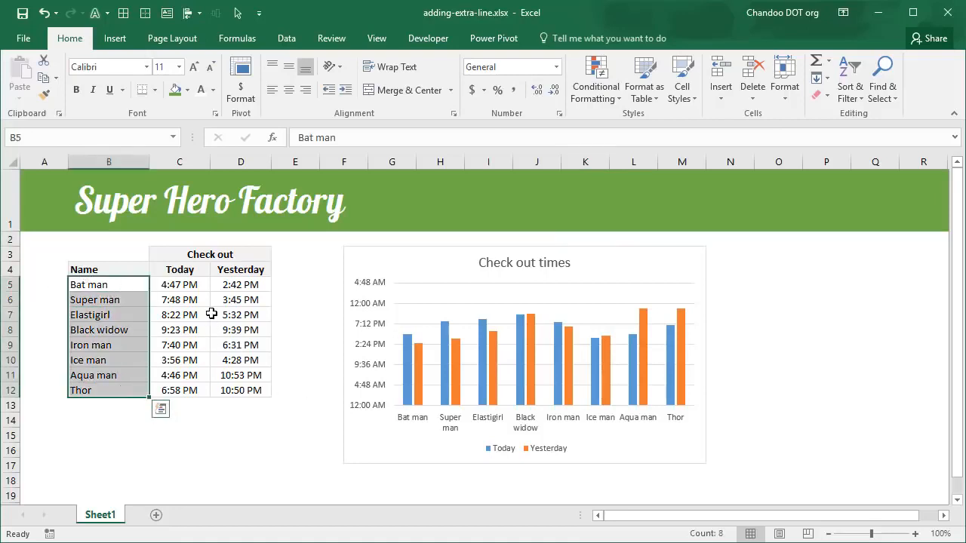
click(191, 285)
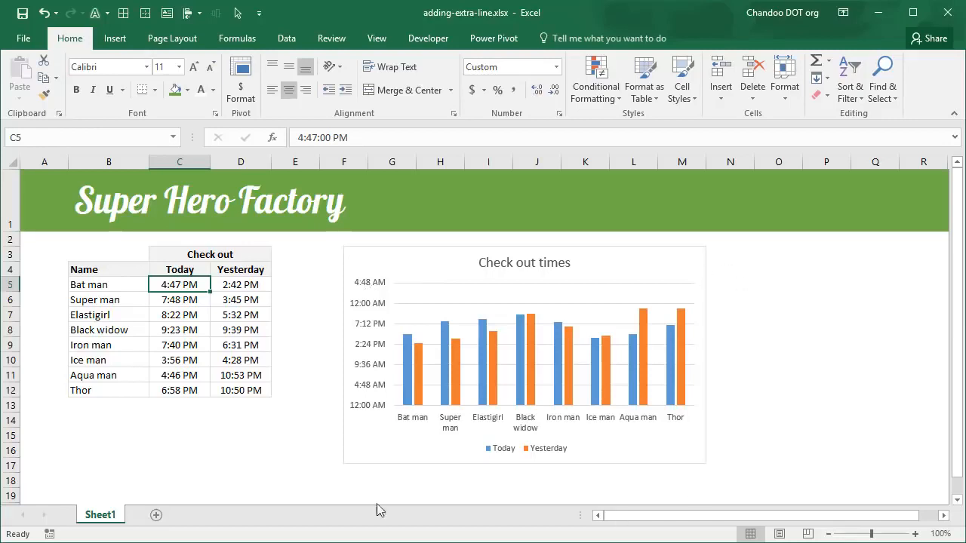
Enter the label "Line at" in cell B15 and the time 6:00 PM in cell C15
click(79, 438)
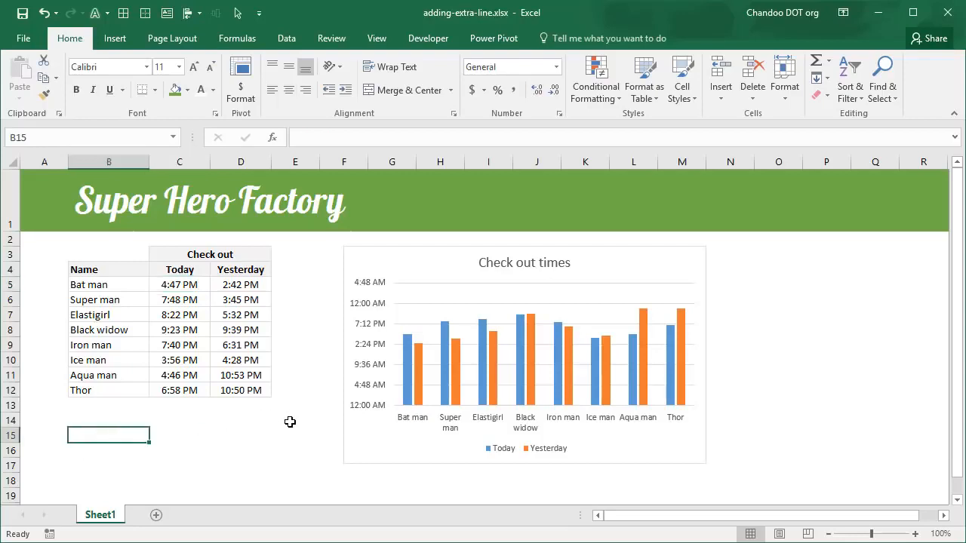
text(Line at)
key(Tab)
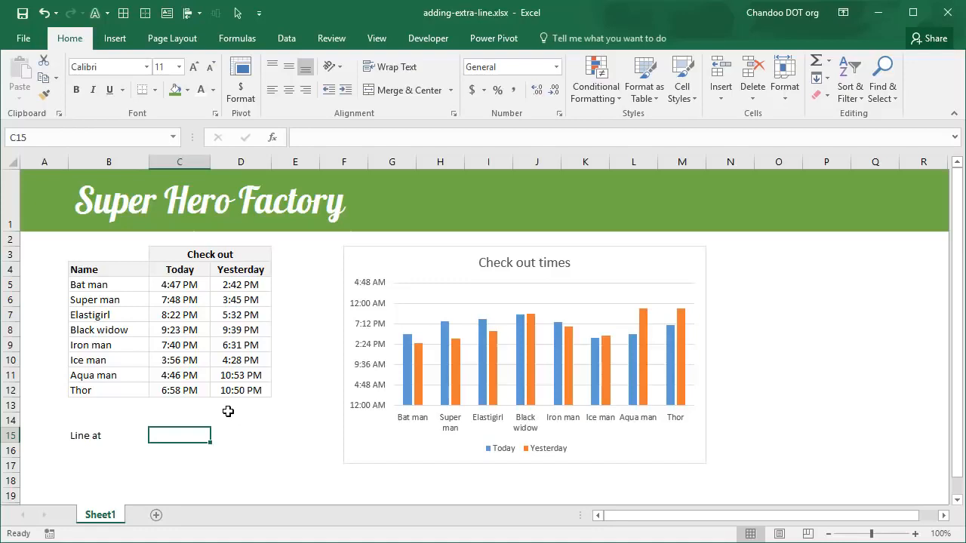
text(6:00PM)
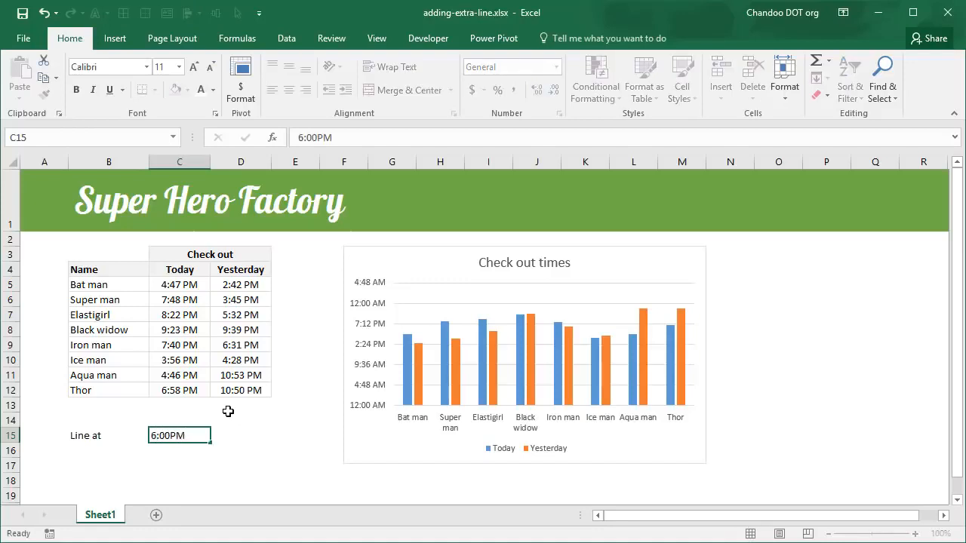
key(Return)
click(177, 435)
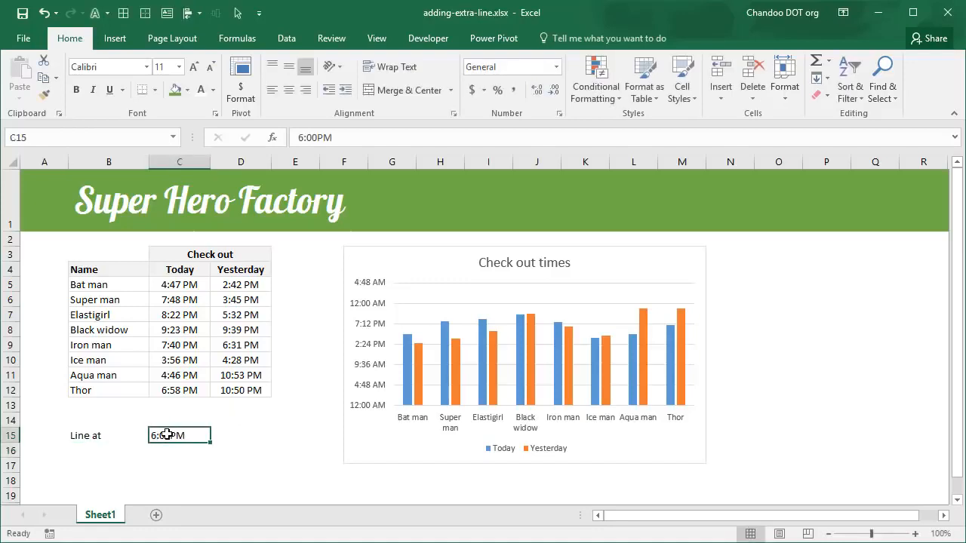
key(F2)
key(Left)
key(Left)
key(Return)
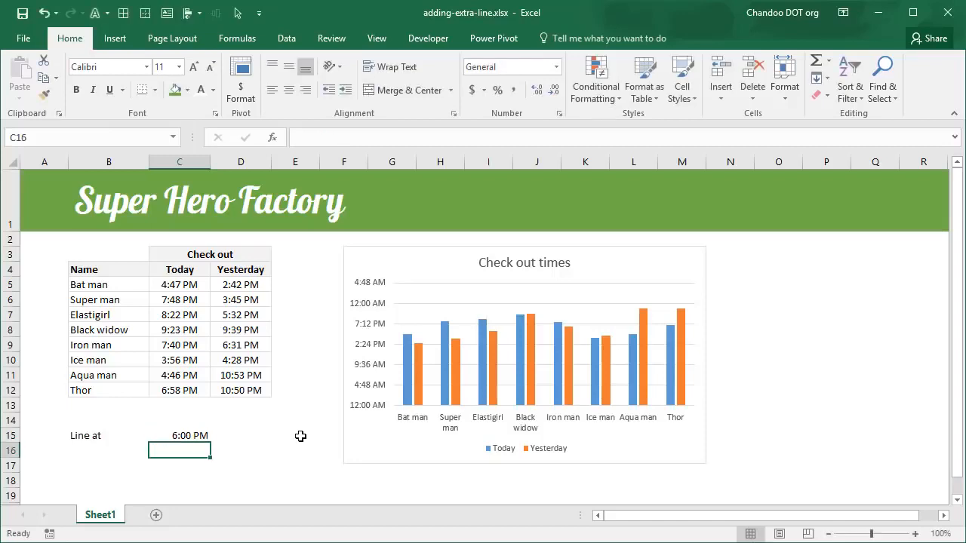
key(Up)
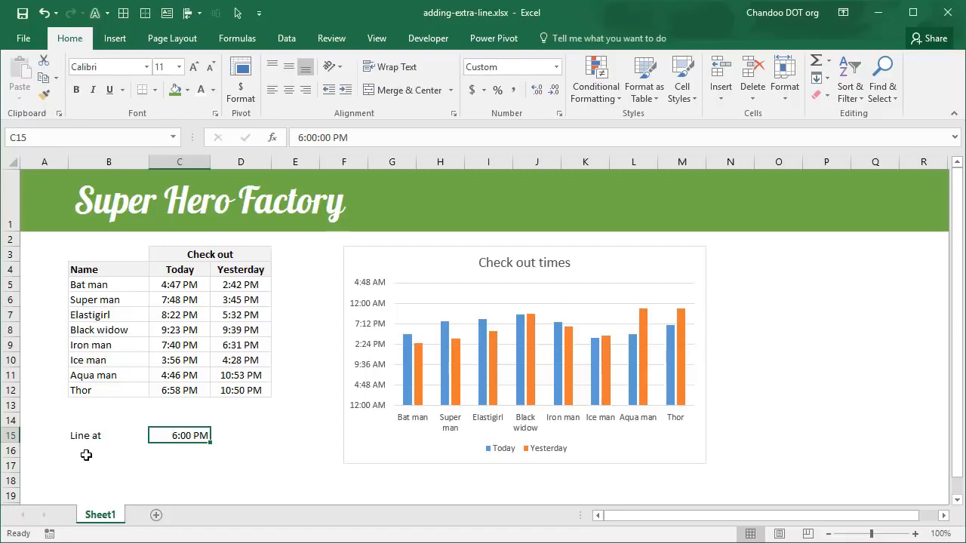
Add a new series to the check out times chart, with its name from B15 and its value from C15
click(417, 294)
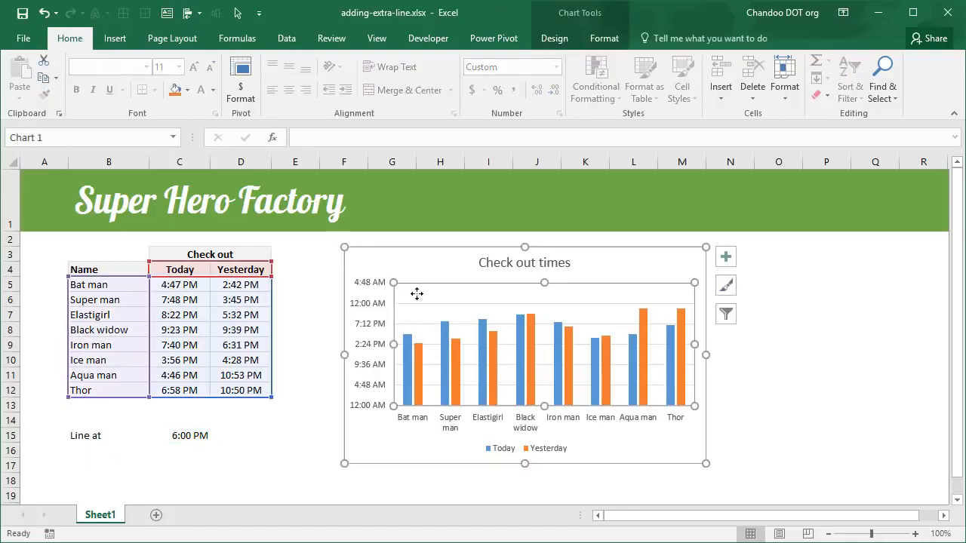
right_click(416, 293)
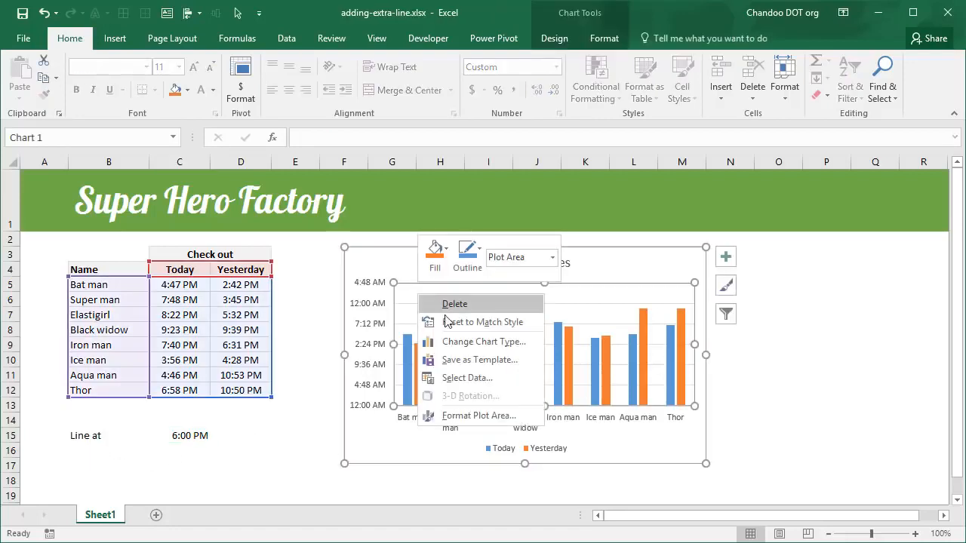
click(480, 378)
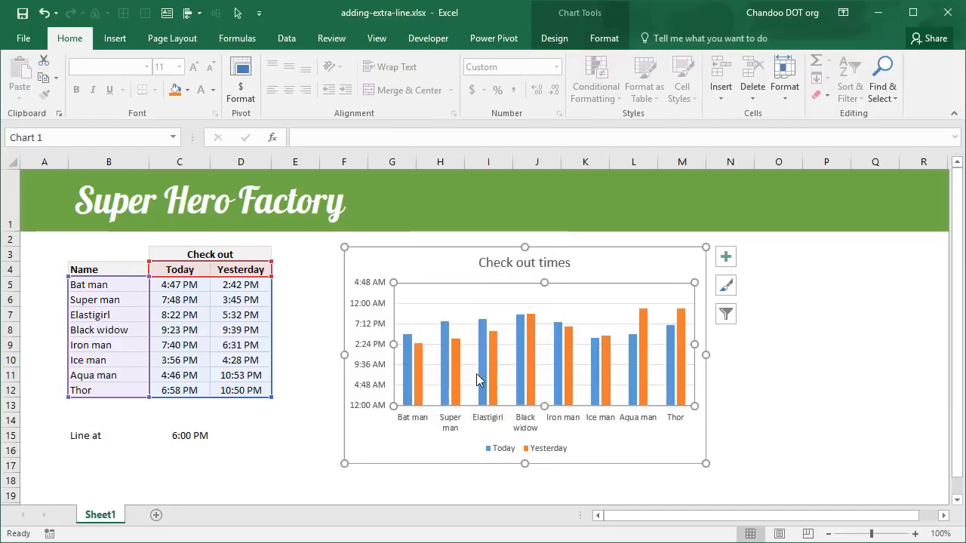
drag(351, 177, 409, 188)
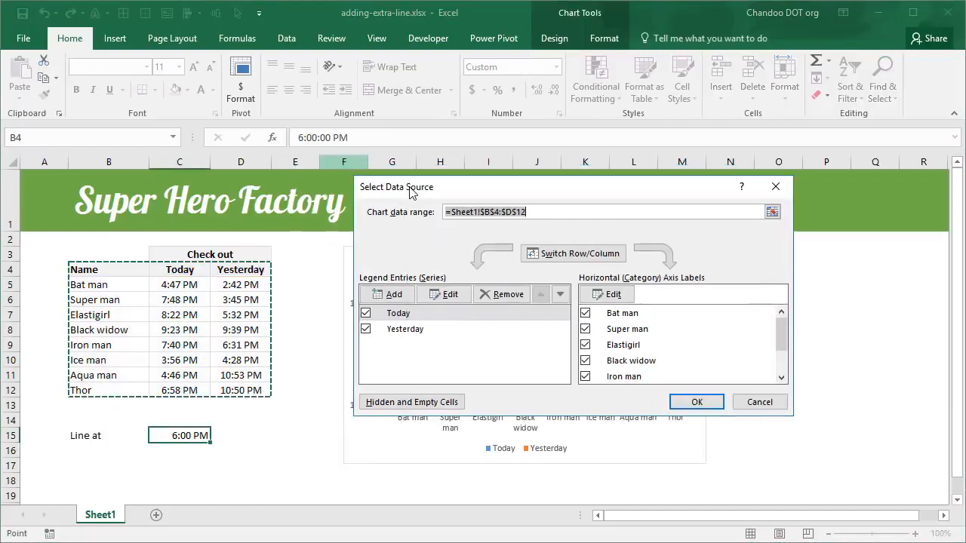
click(395, 296)
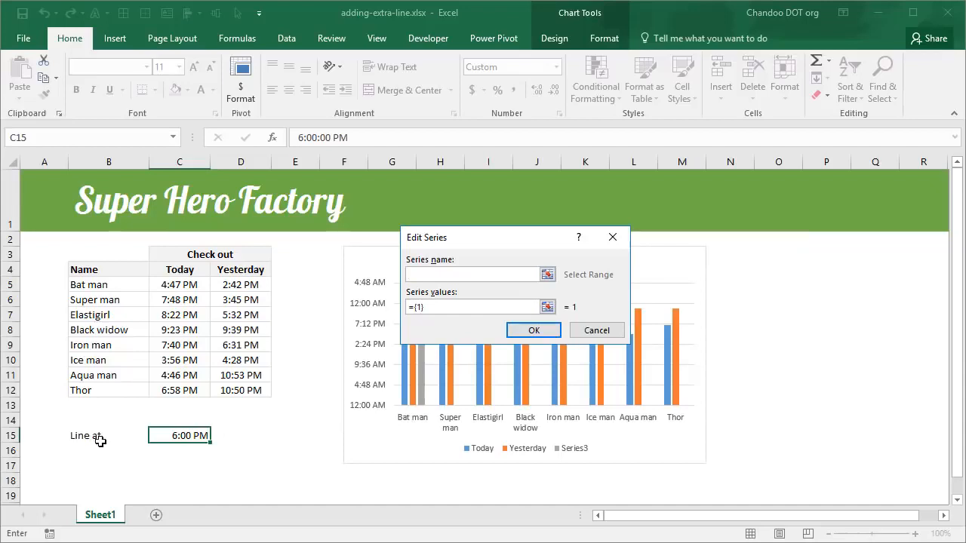
click(98, 438)
key(Tab)
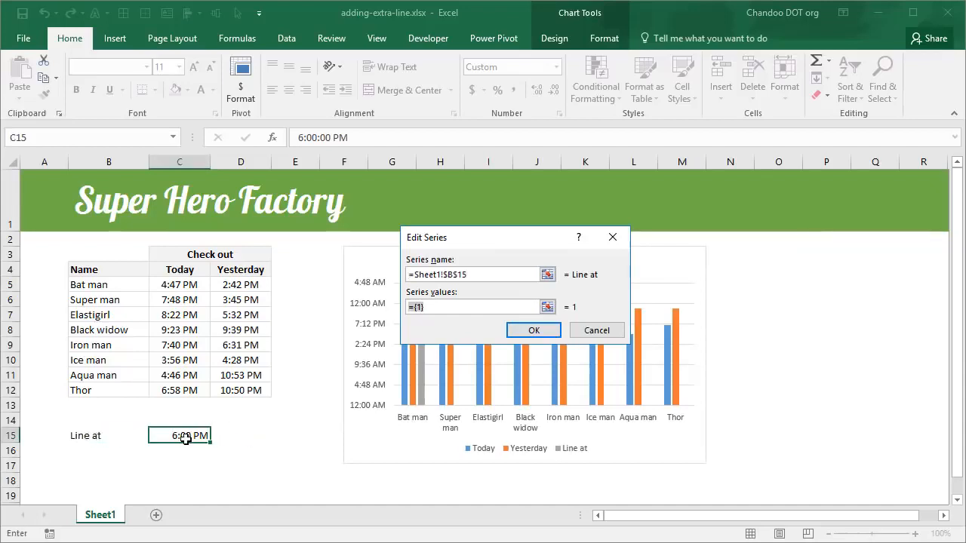
click(185, 436)
click(534, 330)
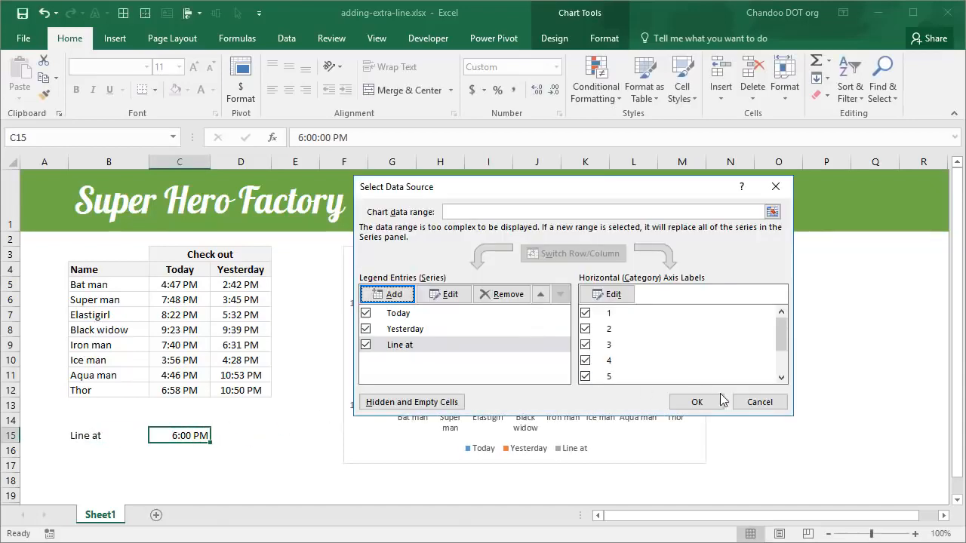
click(694, 401)
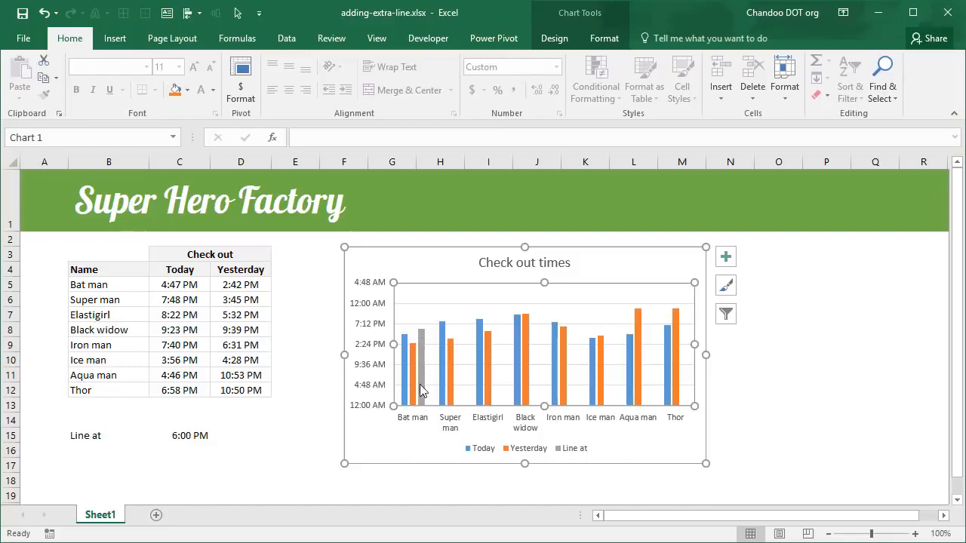
Change the chart type of the "Line at" series to Scatter, keeping it off the secondary axis
click(423, 334)
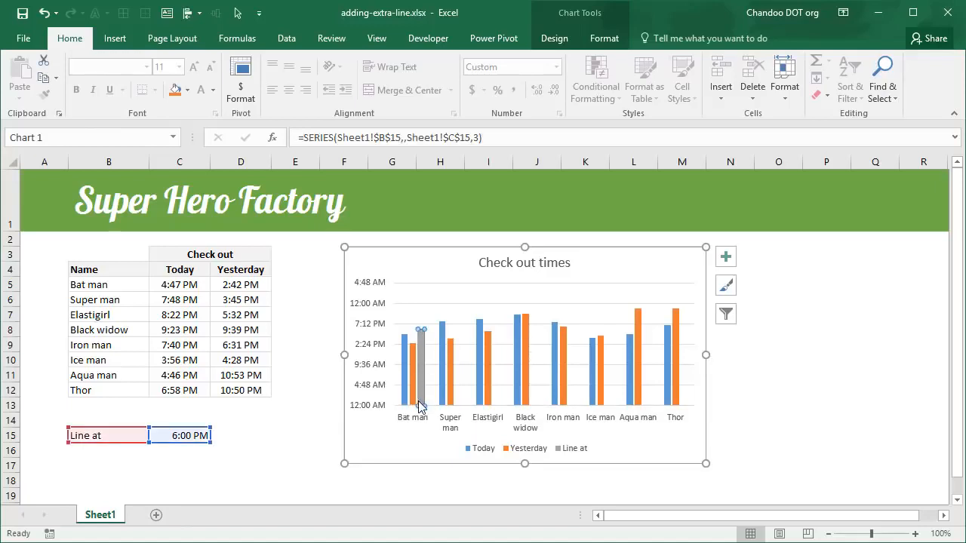
click(422, 337)
right_click(424, 341)
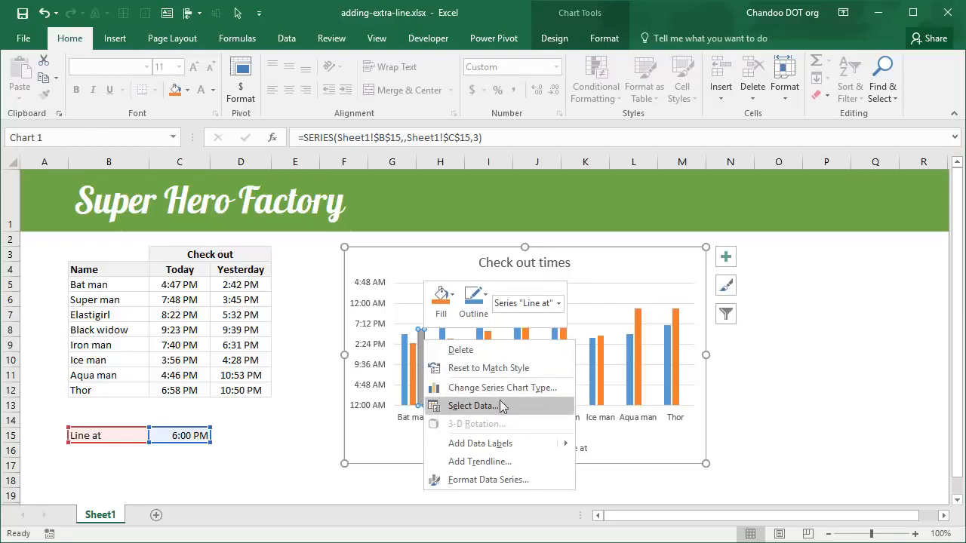
click(475, 389)
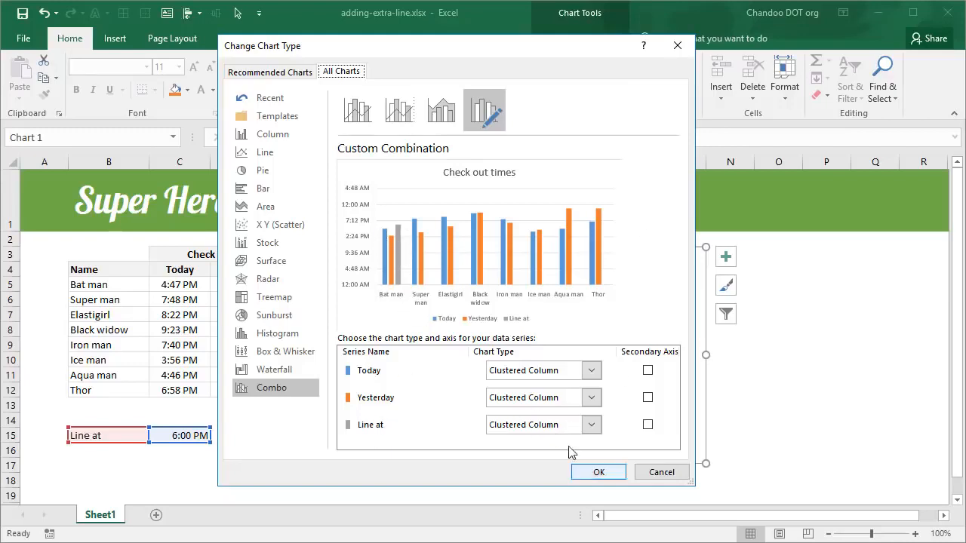
click(592, 425)
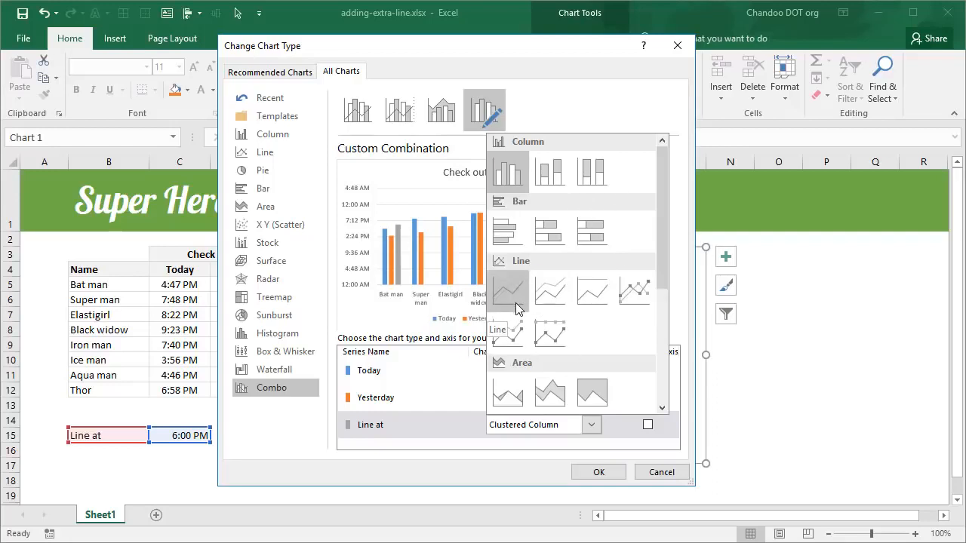
drag(662, 290, 661, 374)
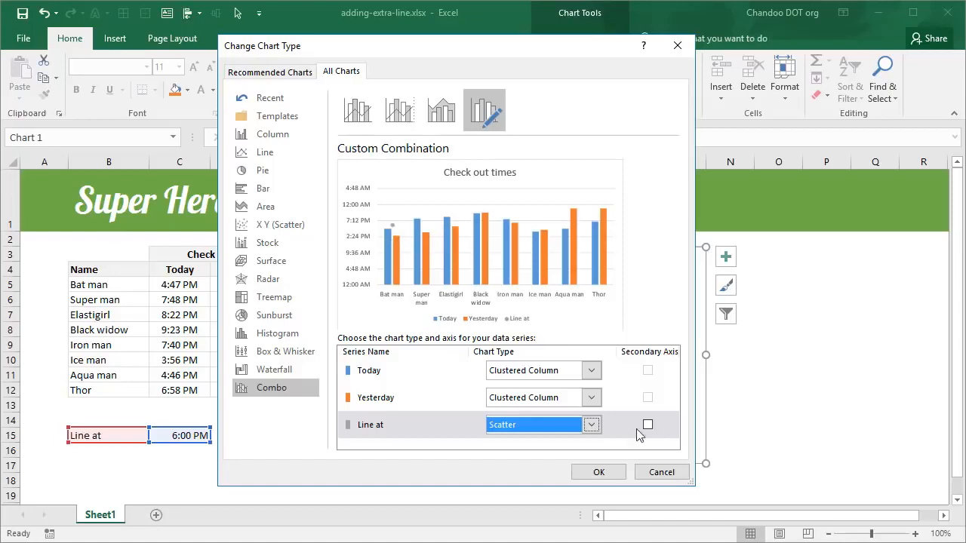
click(598, 472)
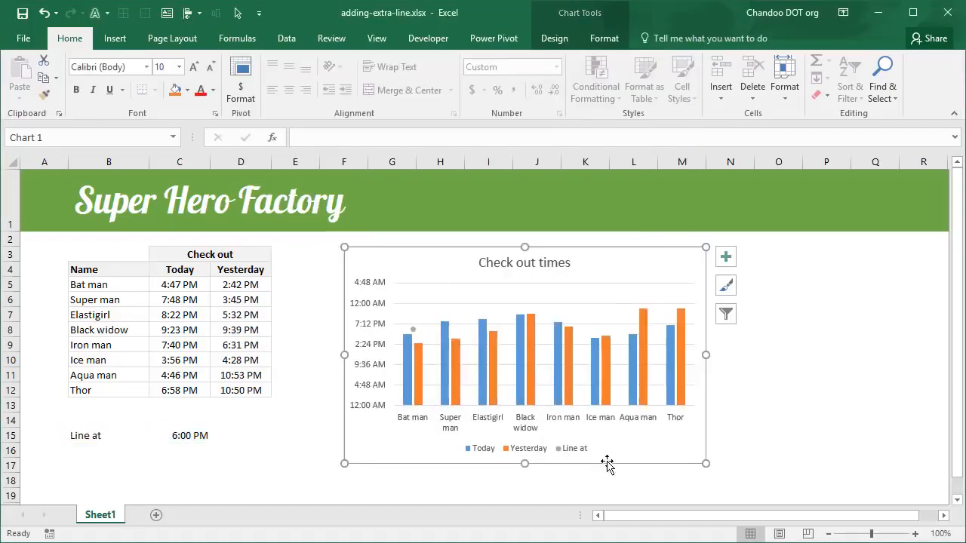
Edit the "Line at" series in the chart's data source to use an X value of 3, and select its point
click(414, 330)
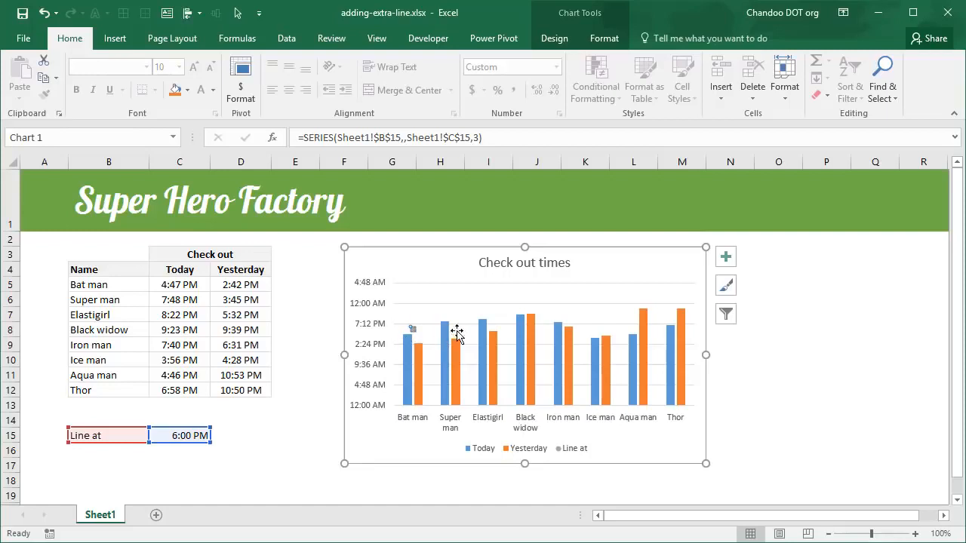
right_click(440, 304)
click(486, 380)
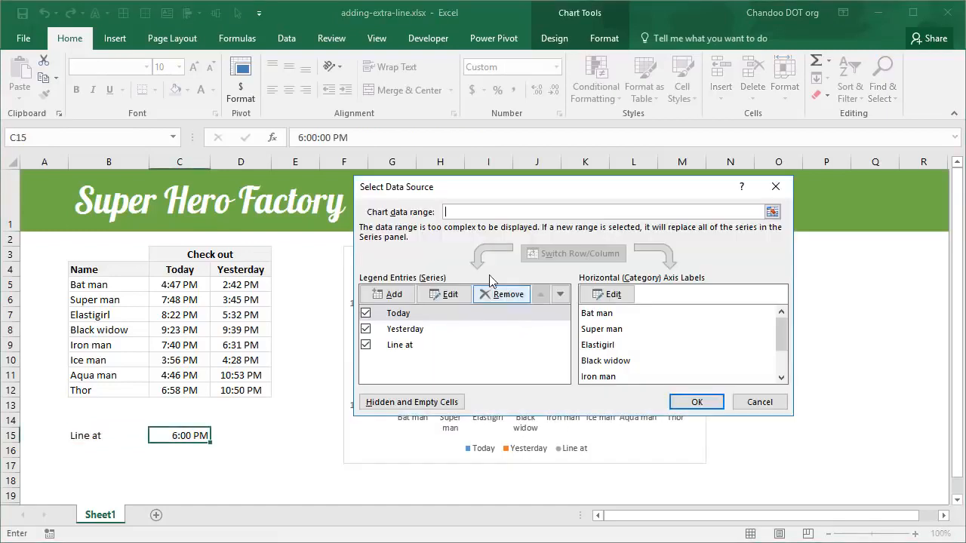
click(393, 350)
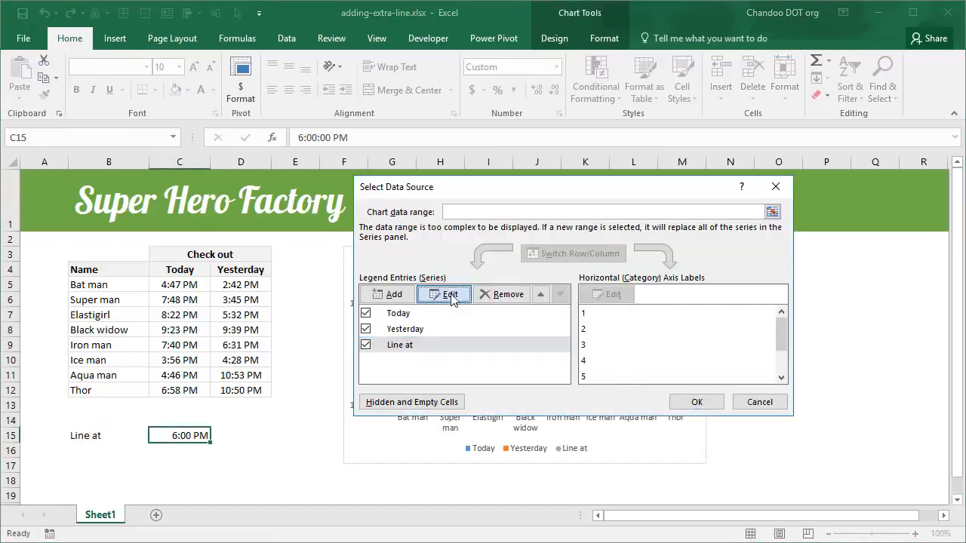
click(445, 294)
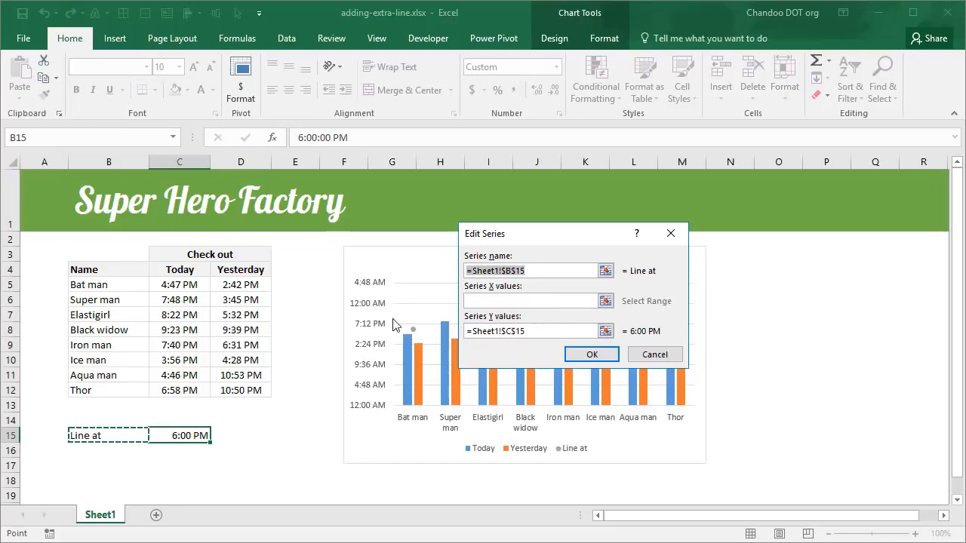
click(492, 301)
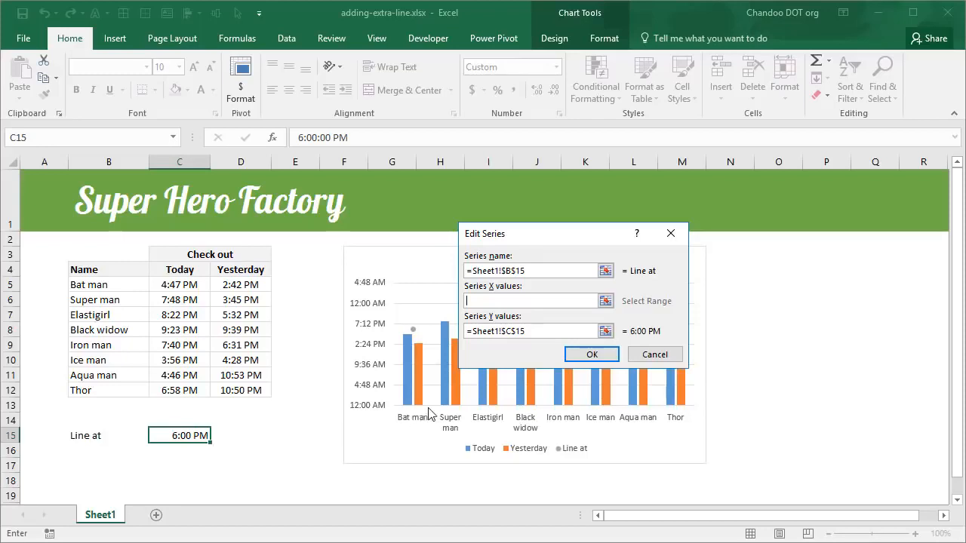
mouse_move(556, 238)
mouse_down()
mouse_move(344, 178)
mouse_move(541, 209)
mouse_move(560, 221)
mouse_up()
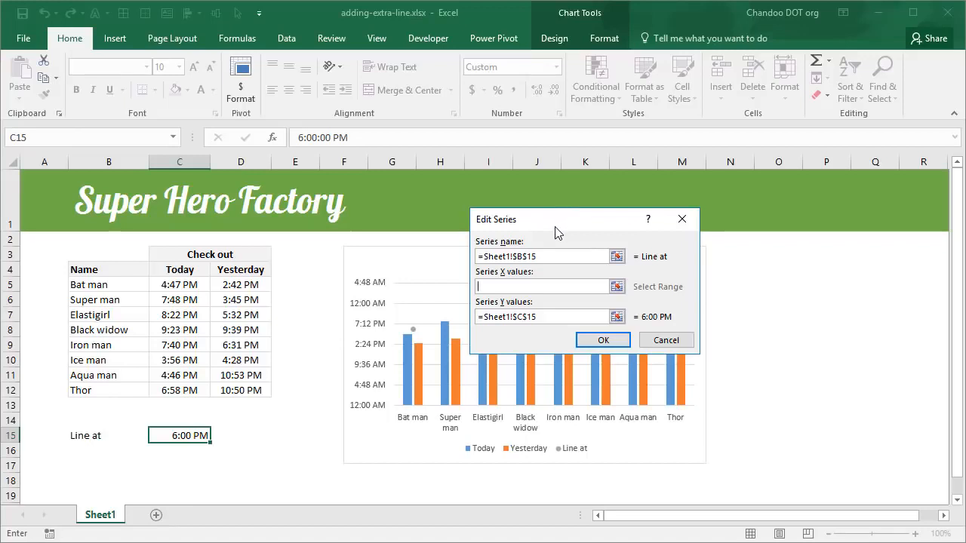
click(608, 344)
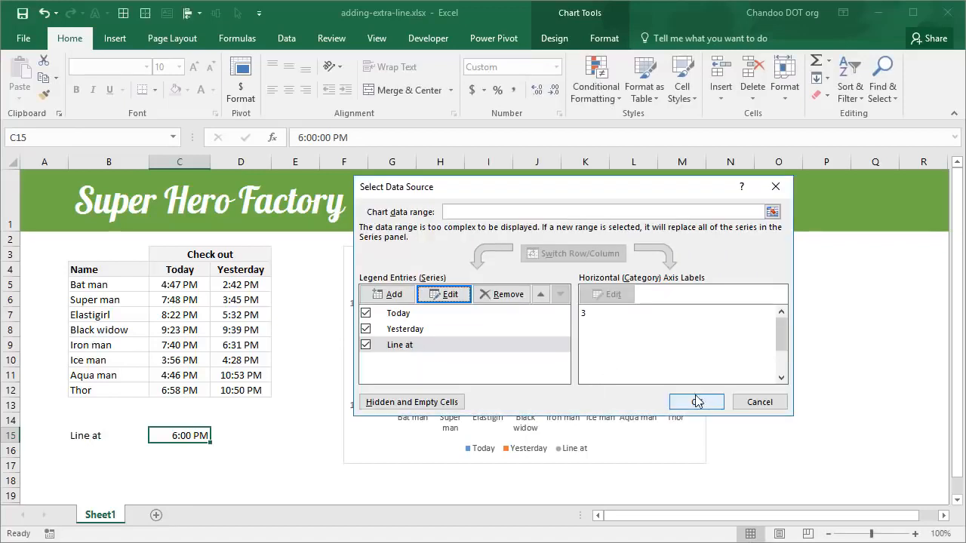
click(692, 401)
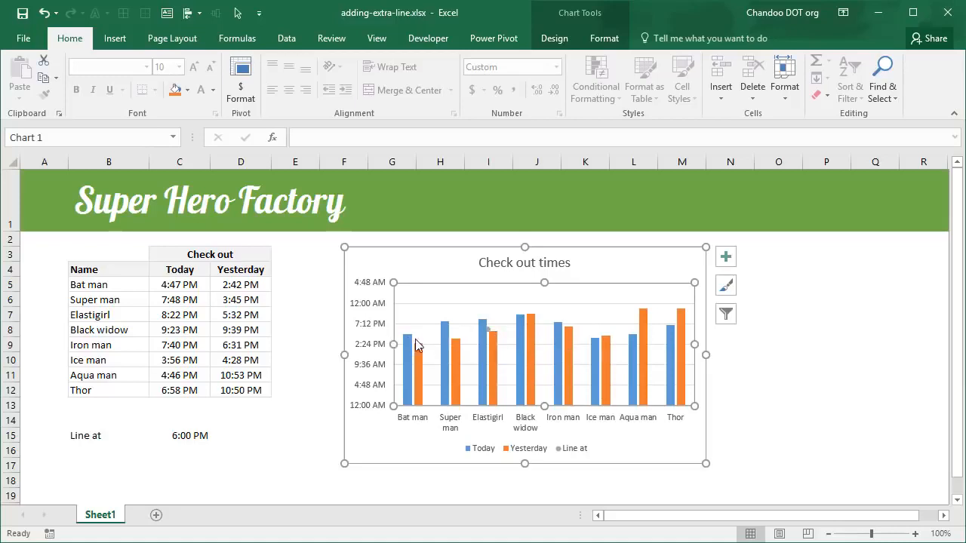
click(488, 329)
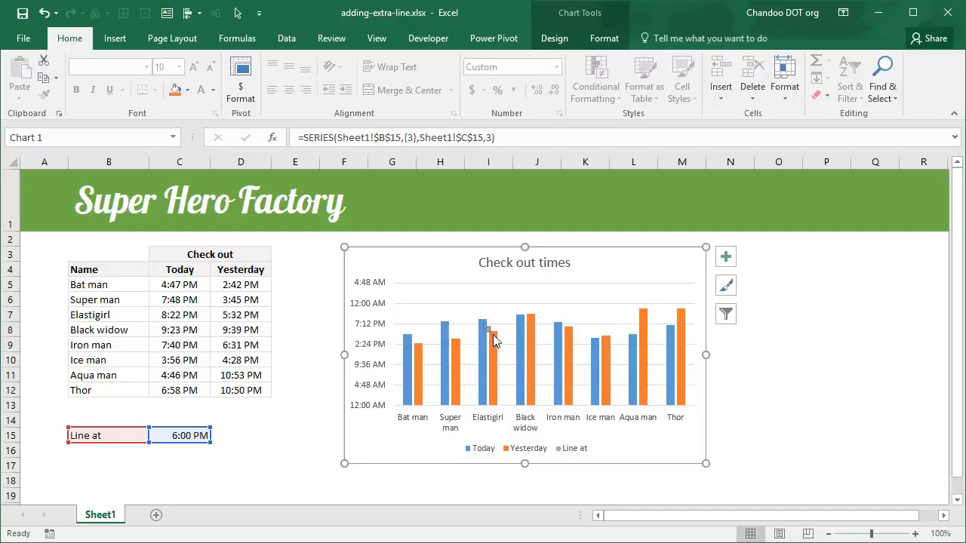
mouse_move(491, 334)
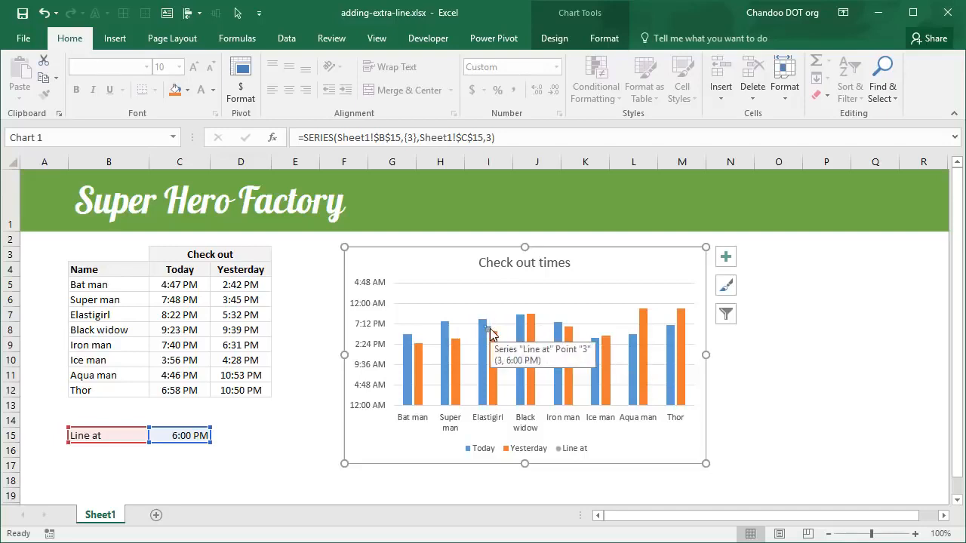
Add error bars to the "Line at" series in the check out times chart
click(729, 257)
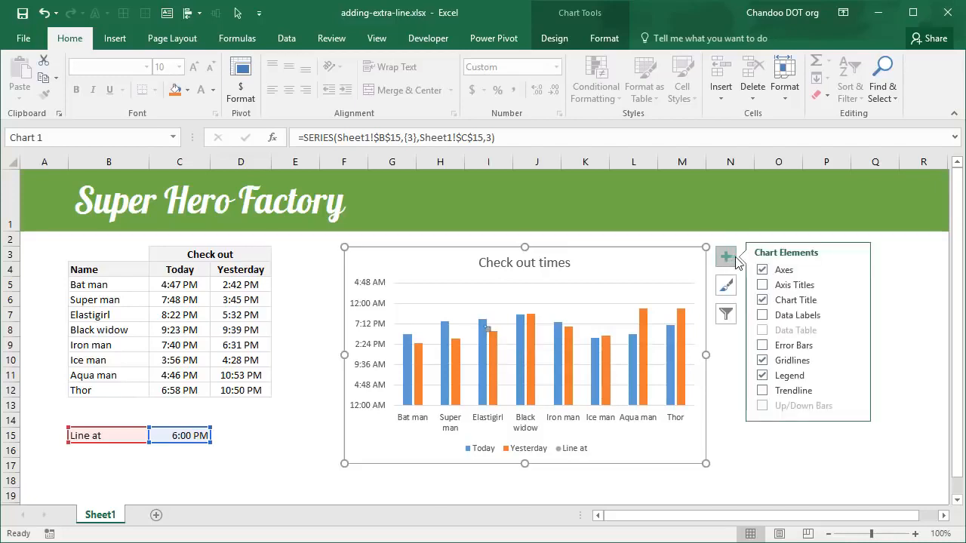
click(763, 346)
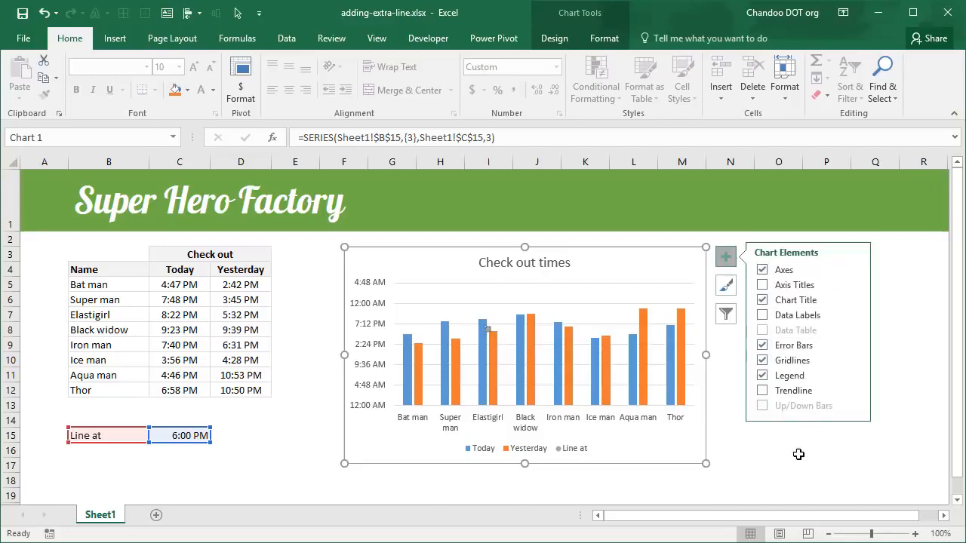
click(777, 464)
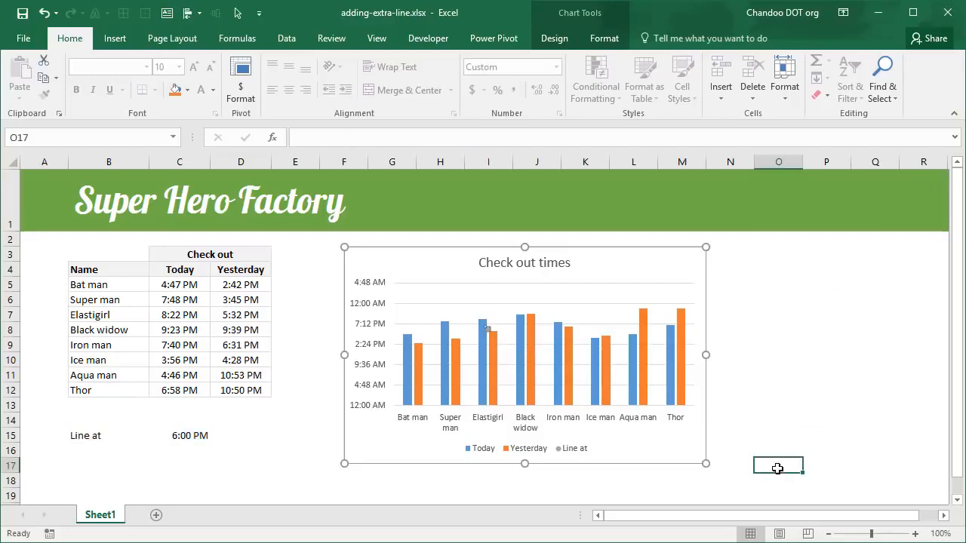
Delete the Y error bars of the "Line at" series
click(486, 331)
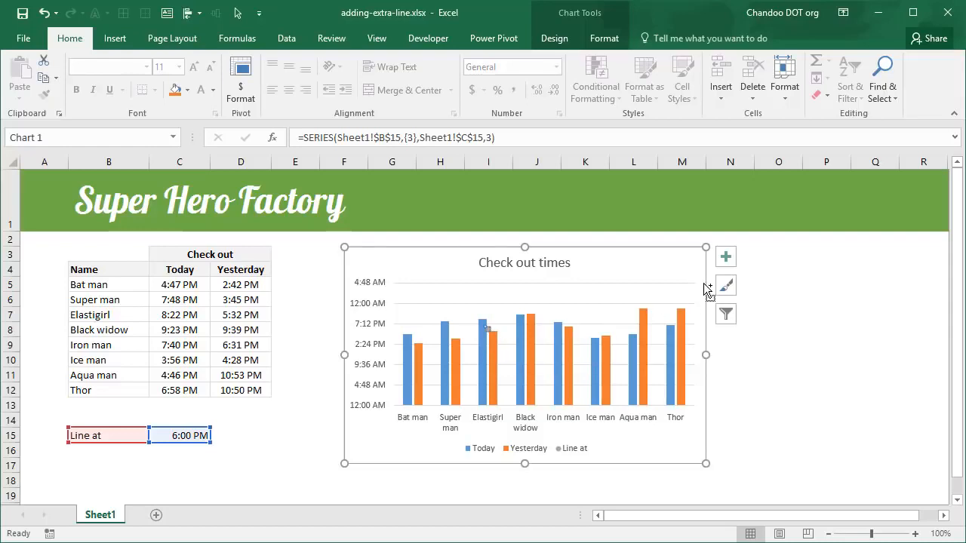
key(ctrl+1)
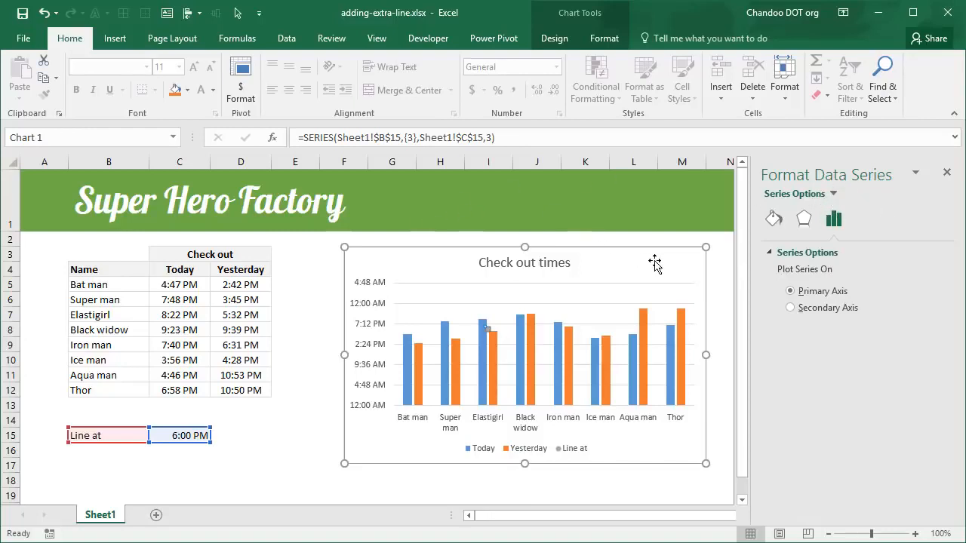
click(833, 194)
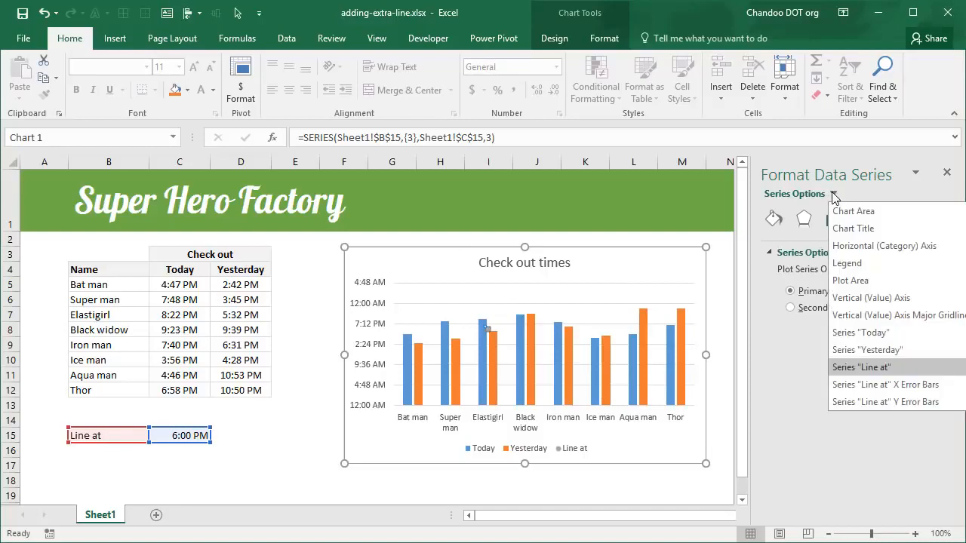
click(845, 402)
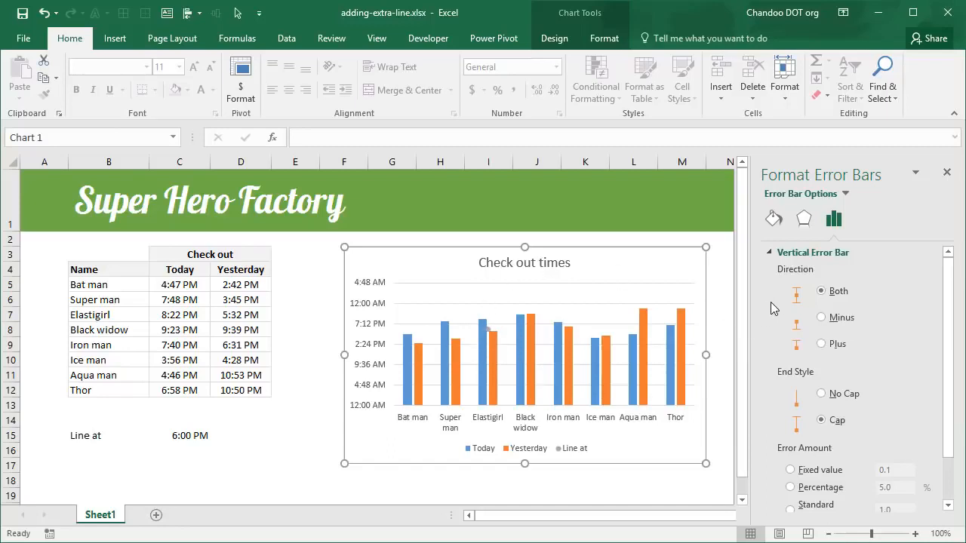
key(Delete)
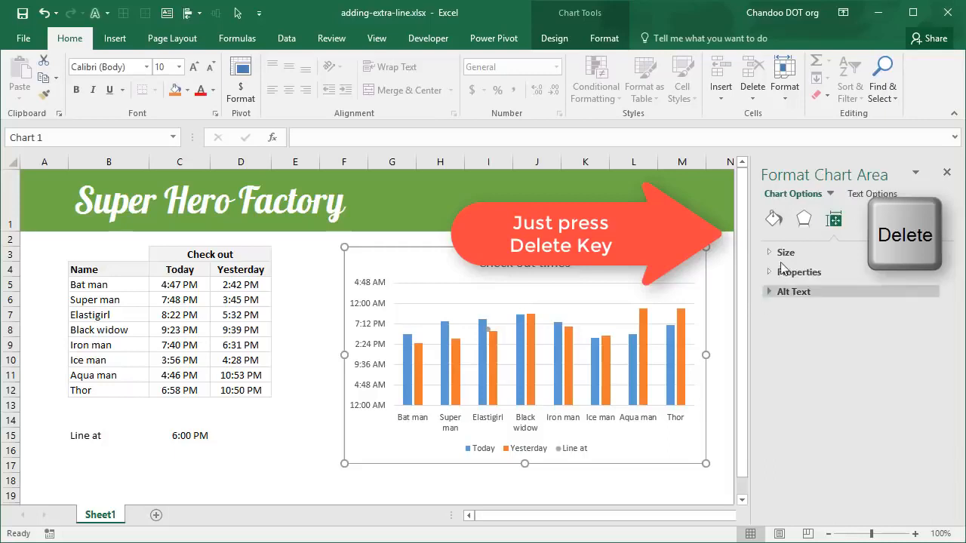
Set the error amount of the "Line at" series' X error bars to a percentage of 100%
click(828, 194)
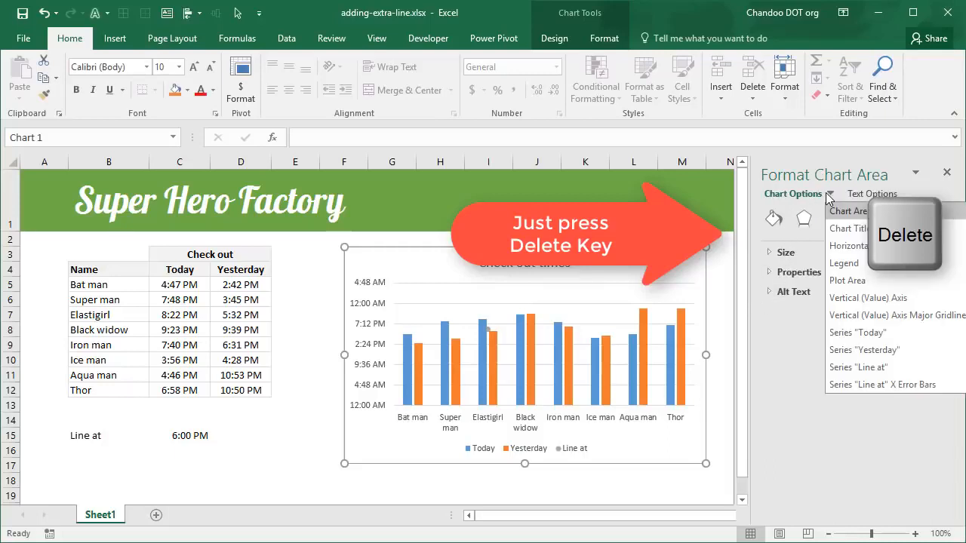
click(853, 384)
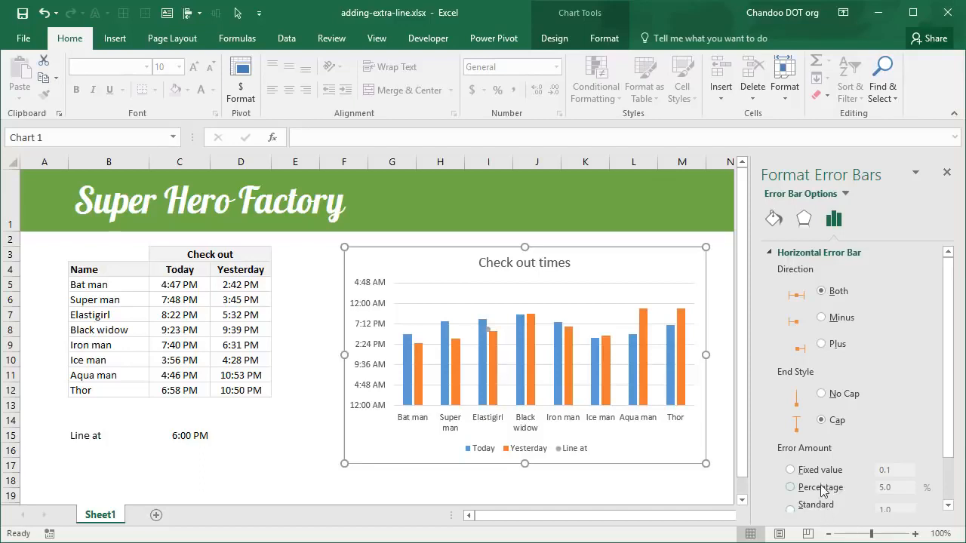
scroll(916, 432, down, 2)
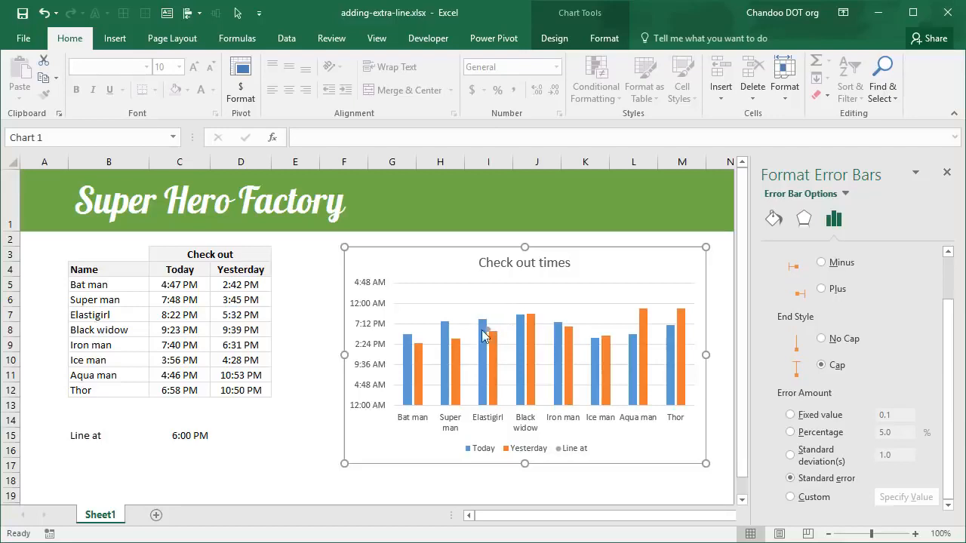
click(821, 432)
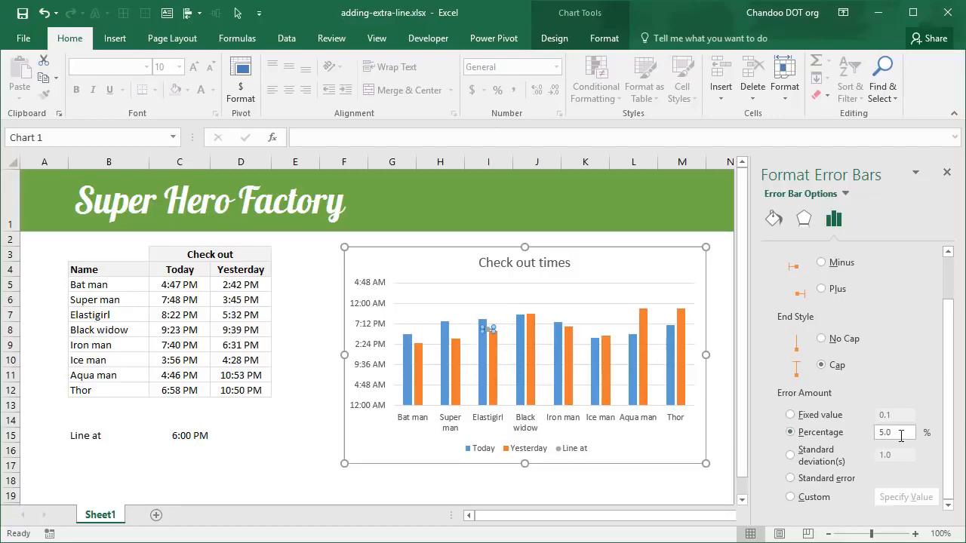
drag(902, 434, 861, 432)
text(100)
key(Return)
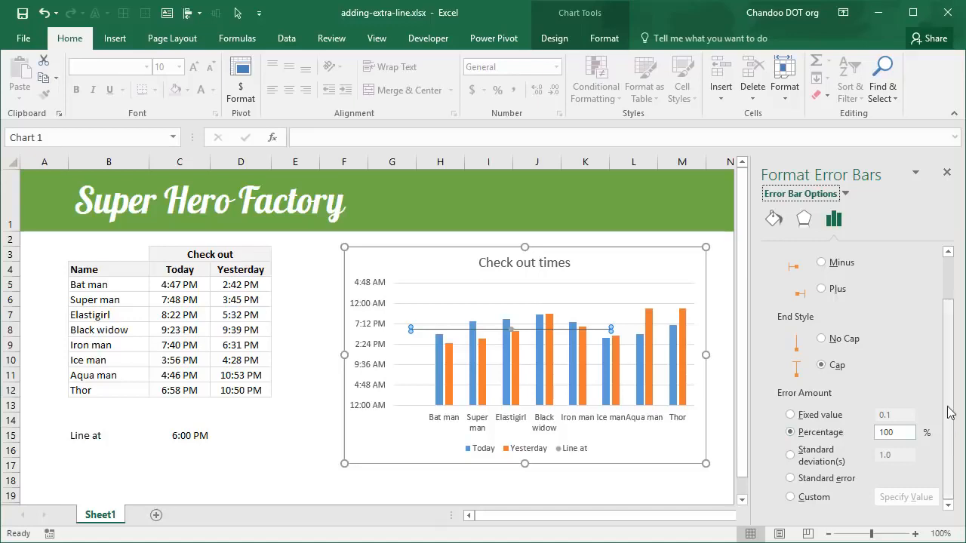
Set the horizontal error bar's direction to Plus and its end style to No Cap
scroll(936, 332, up, 2)
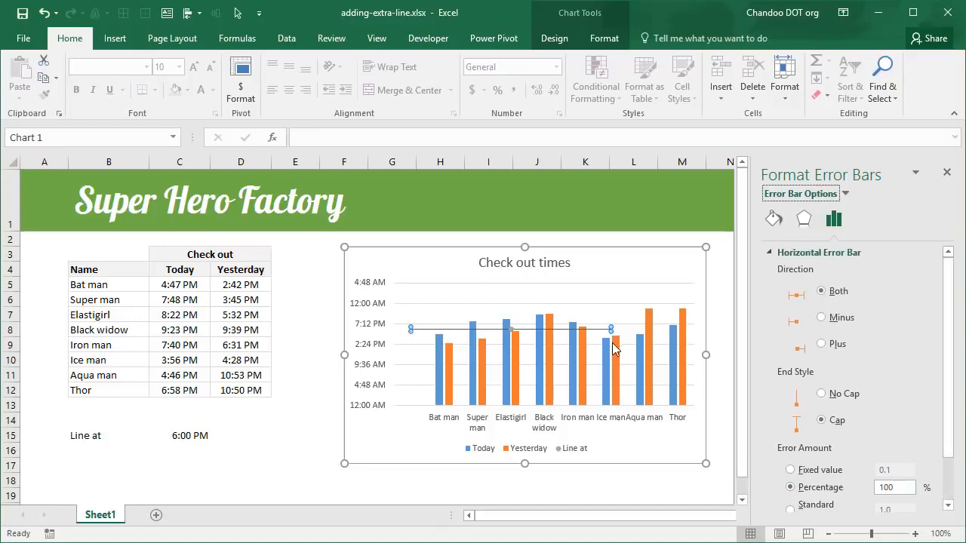
click(822, 345)
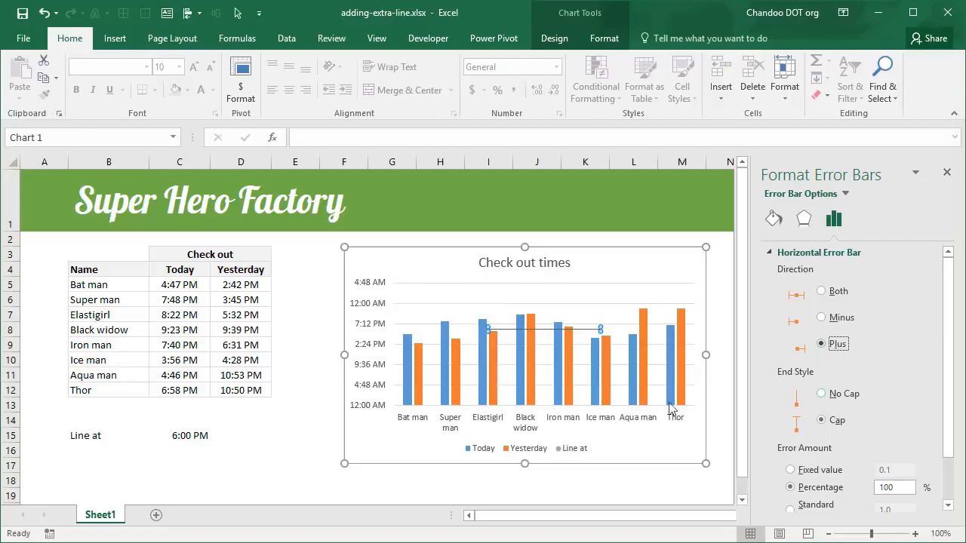
click(607, 478)
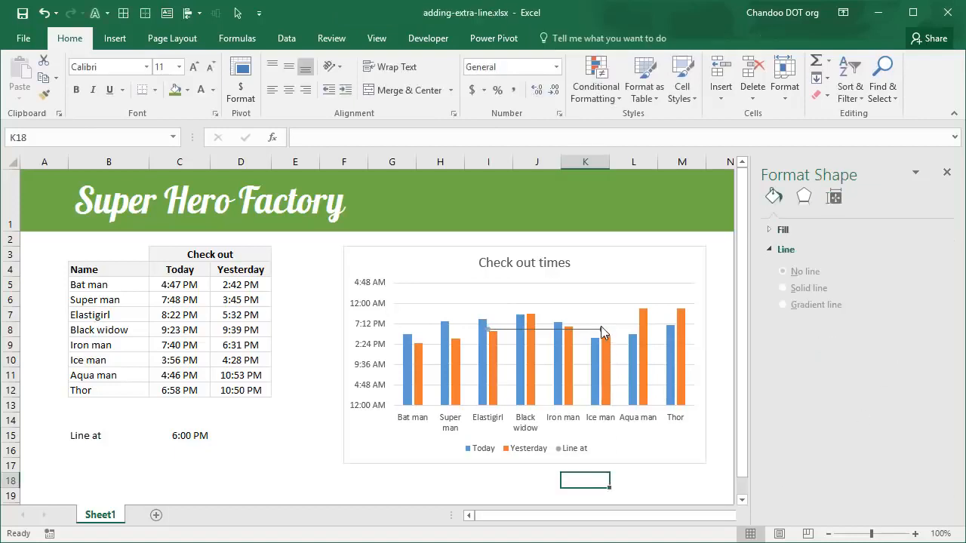
click(505, 330)
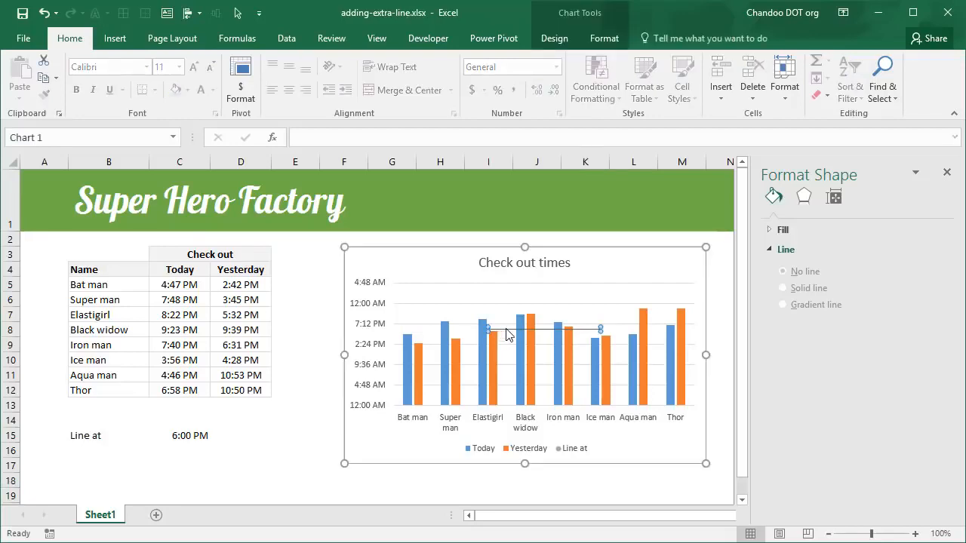
click(833, 399)
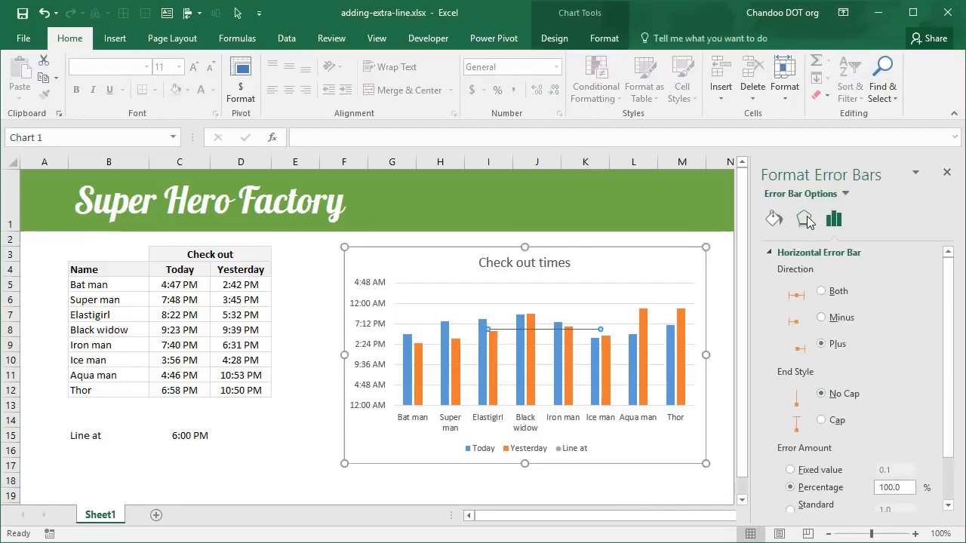
Give the horizontal error bar a solid gray line with a width of 1.75 pt
click(777, 220)
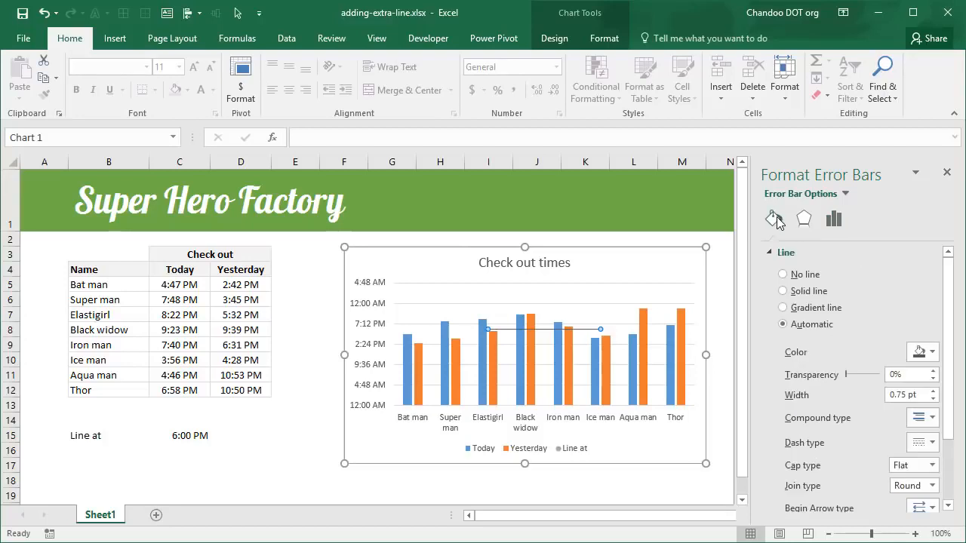
click(933, 353)
click(934, 354)
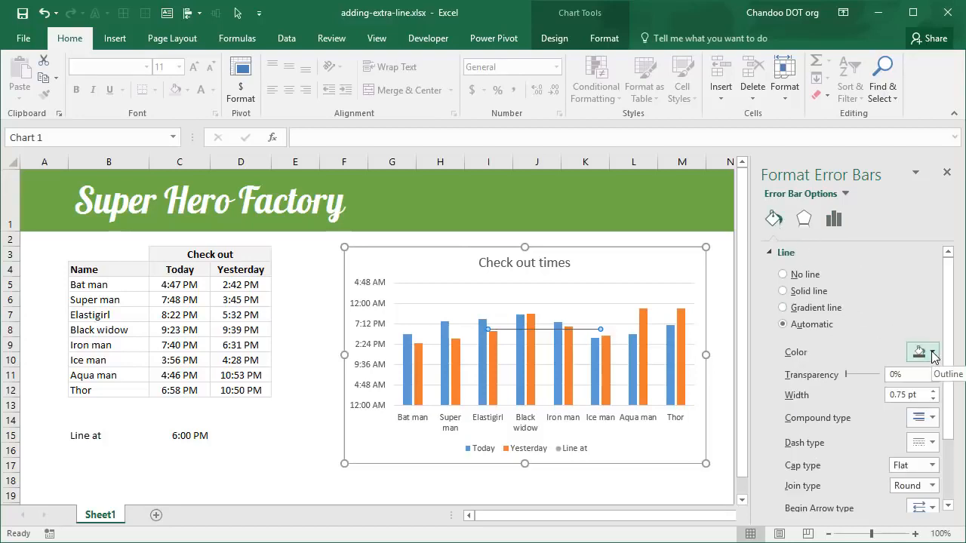
click(933, 354)
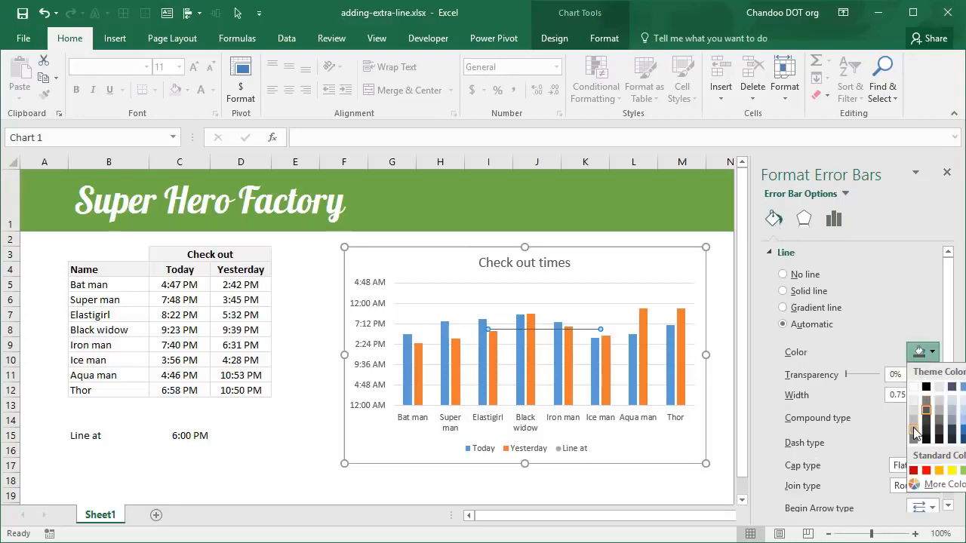
click(928, 407)
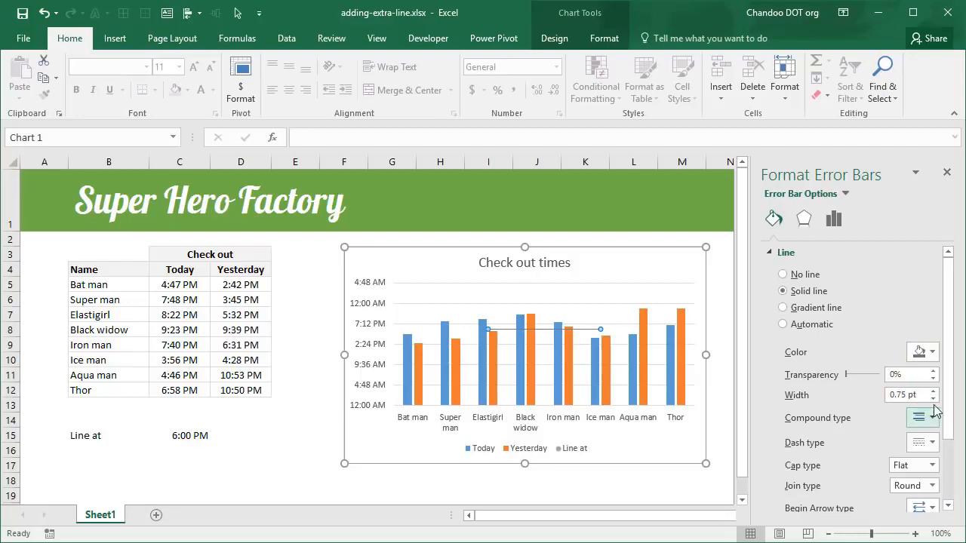
click(933, 392)
click(933, 392)
click(933, 392)
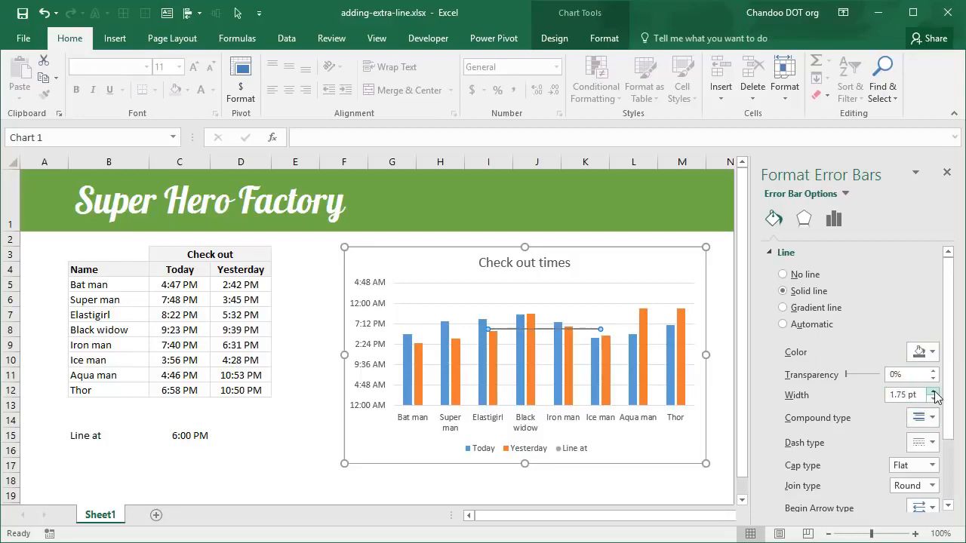
Try a light gray on the error bar line and settle on a darker gray
click(933, 353)
click(913, 420)
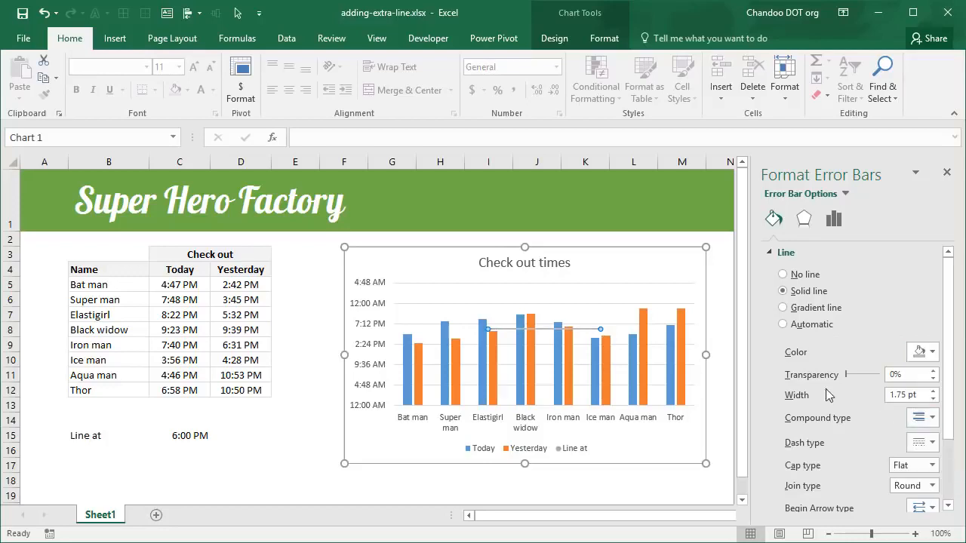
click(928, 353)
click(914, 410)
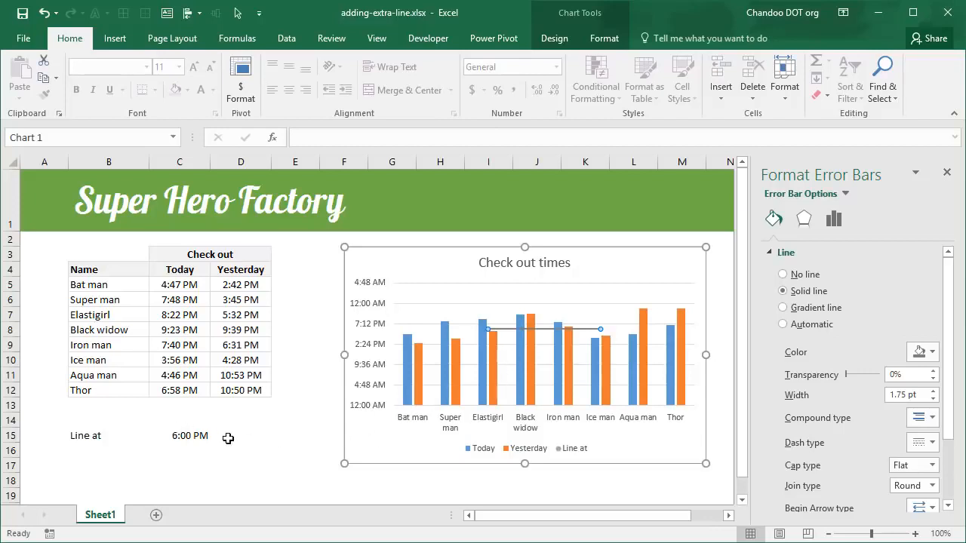
Clear the X values of the "Line at" series in the chart's data source
click(463, 334)
click(489, 331)
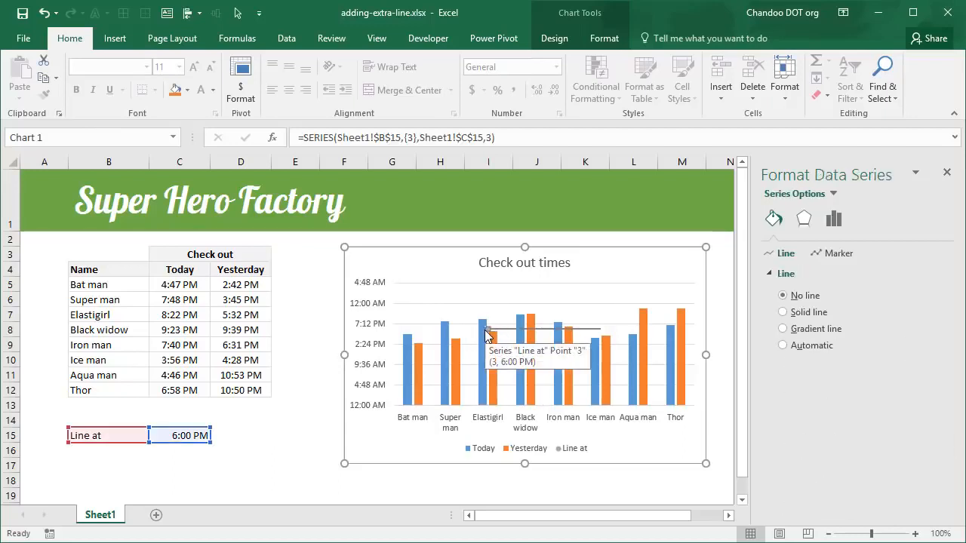
right_click(481, 299)
click(521, 375)
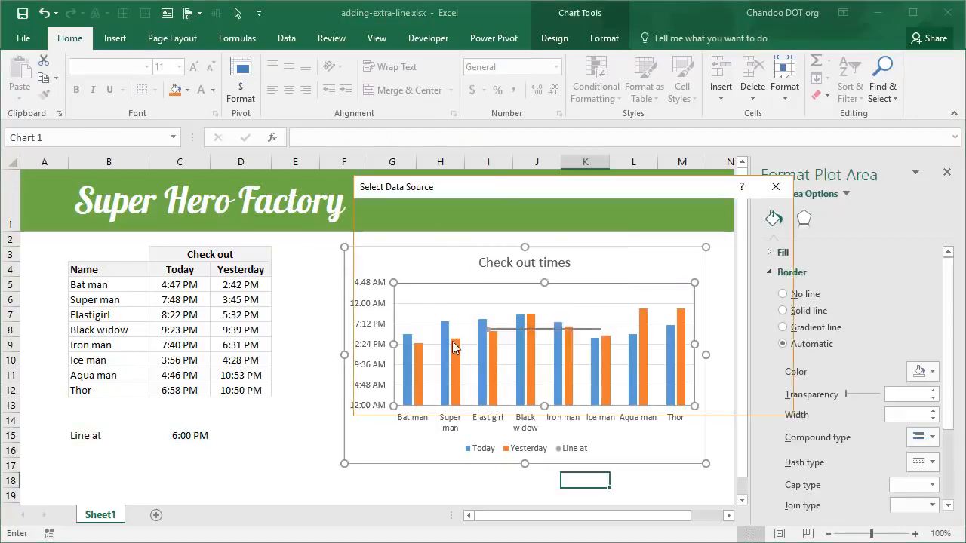
click(400, 345)
click(450, 294)
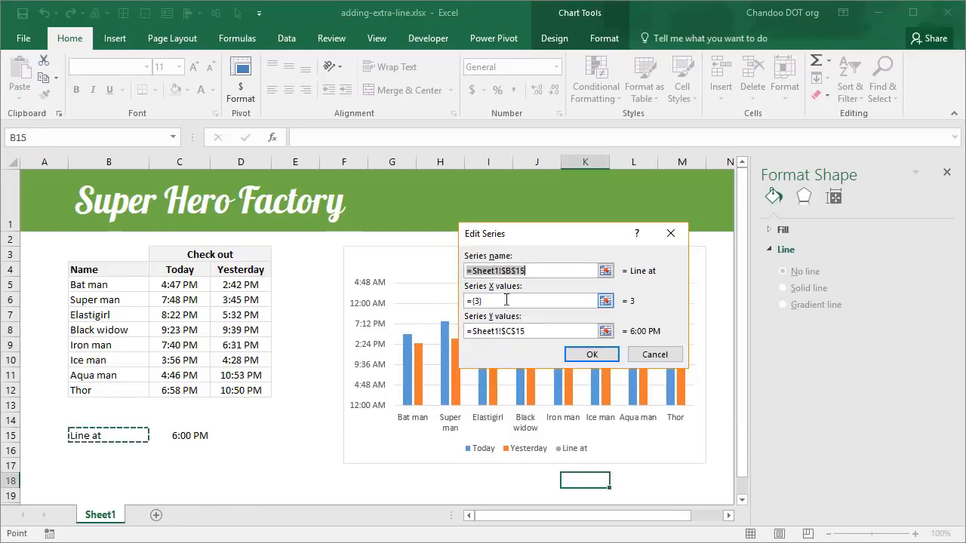
click(497, 303)
drag(498, 302, 462, 303)
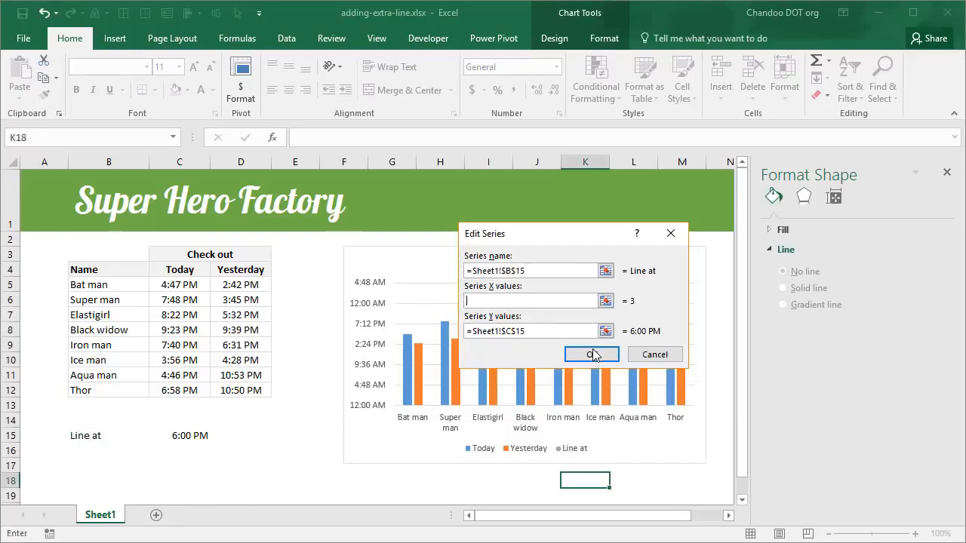
click(583, 354)
click(681, 404)
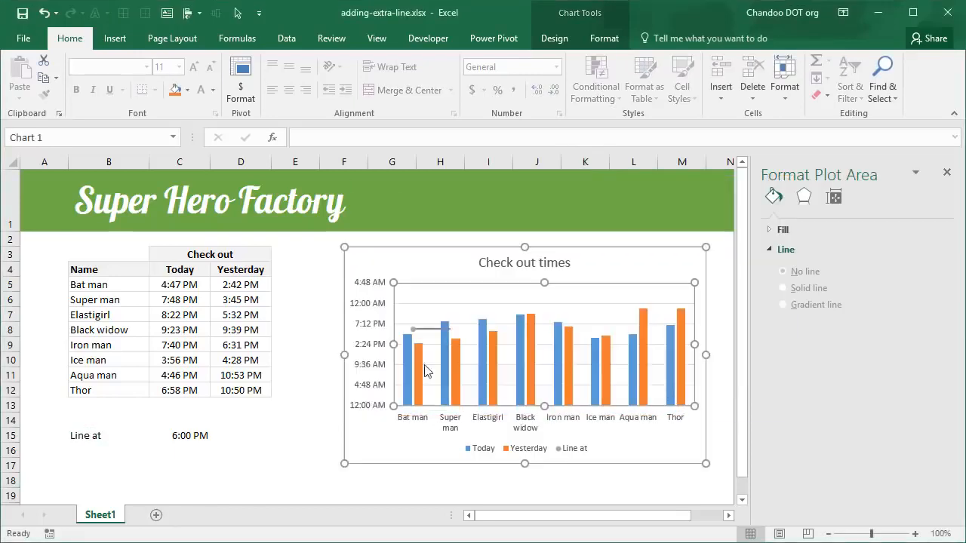
Switch the horizontal error bar's error amount to a fixed value of 8
mouse_move(424, 337)
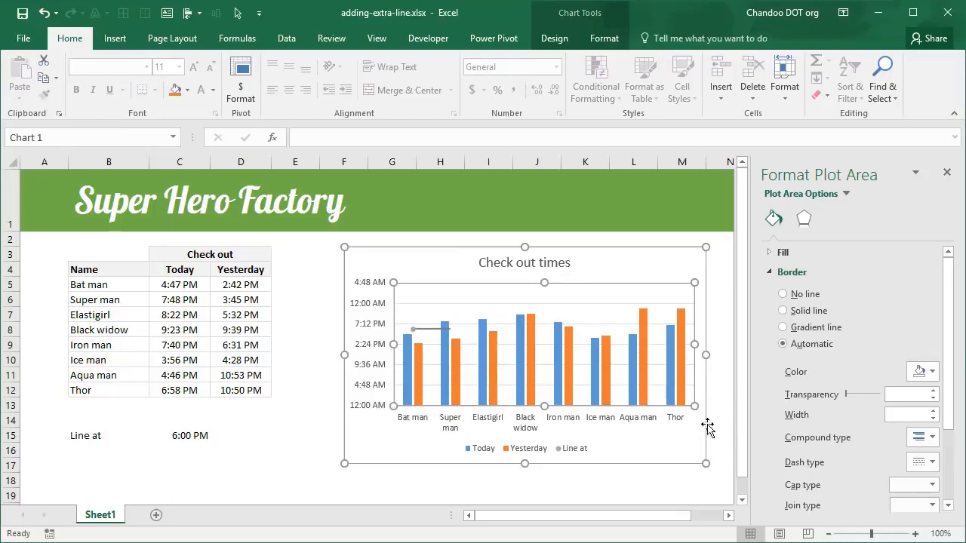
drag(96, 284, 91, 390)
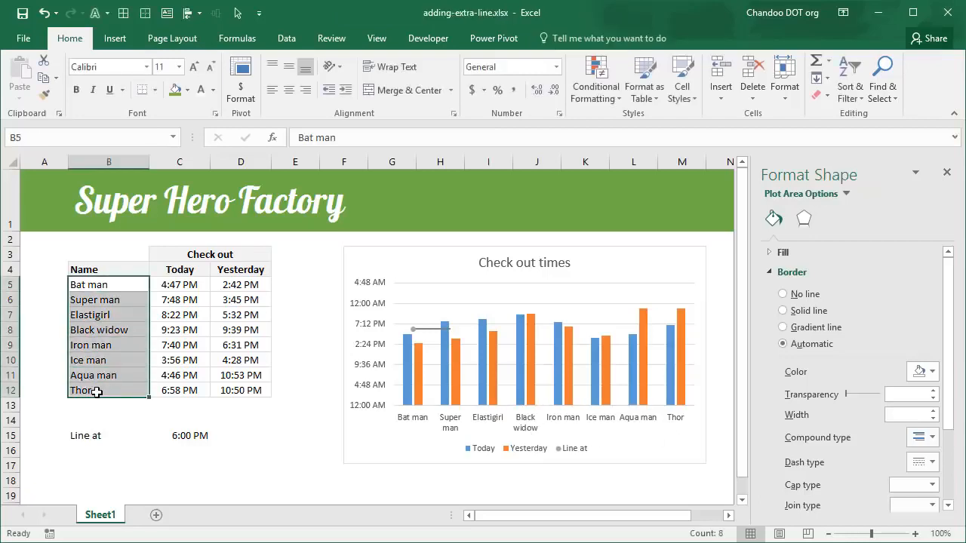
click(428, 330)
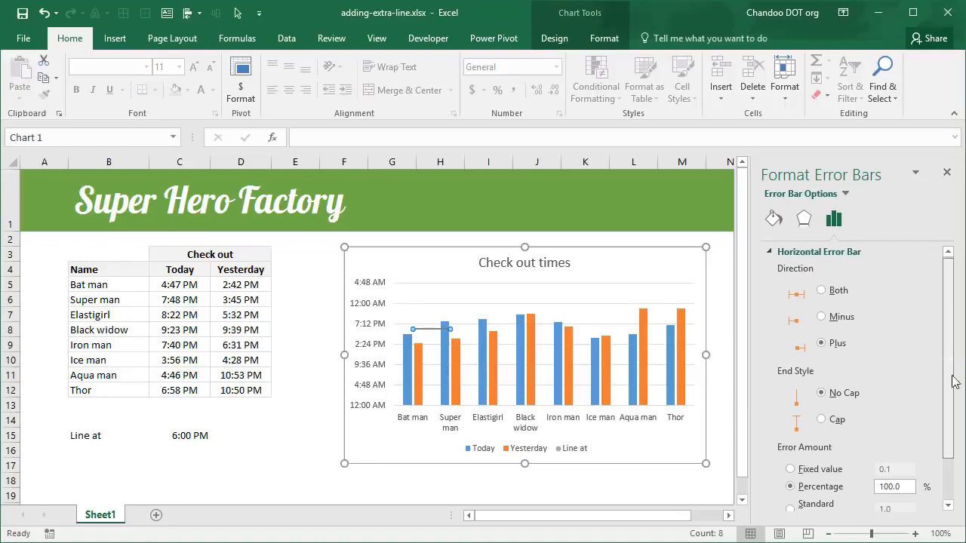
scroll(953, 381, down, 3)
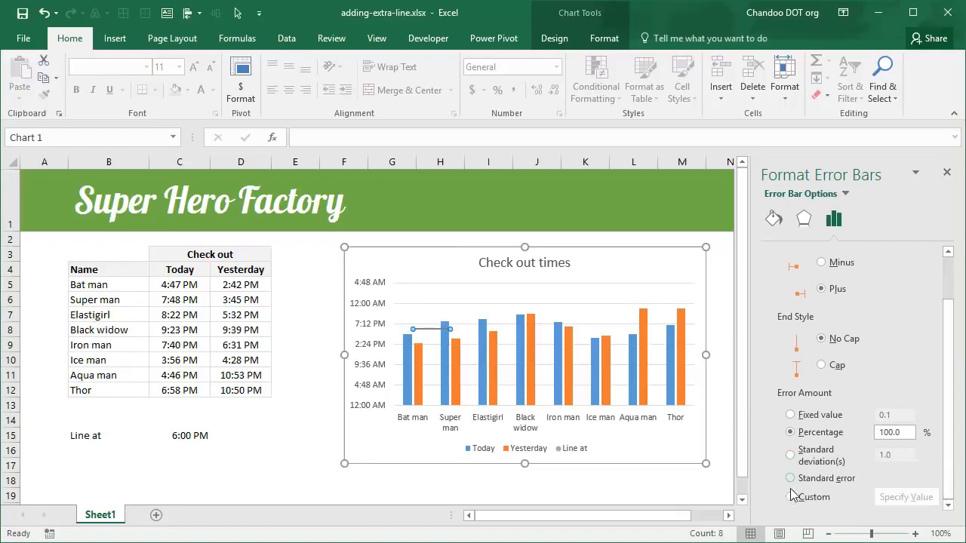
click(821, 415)
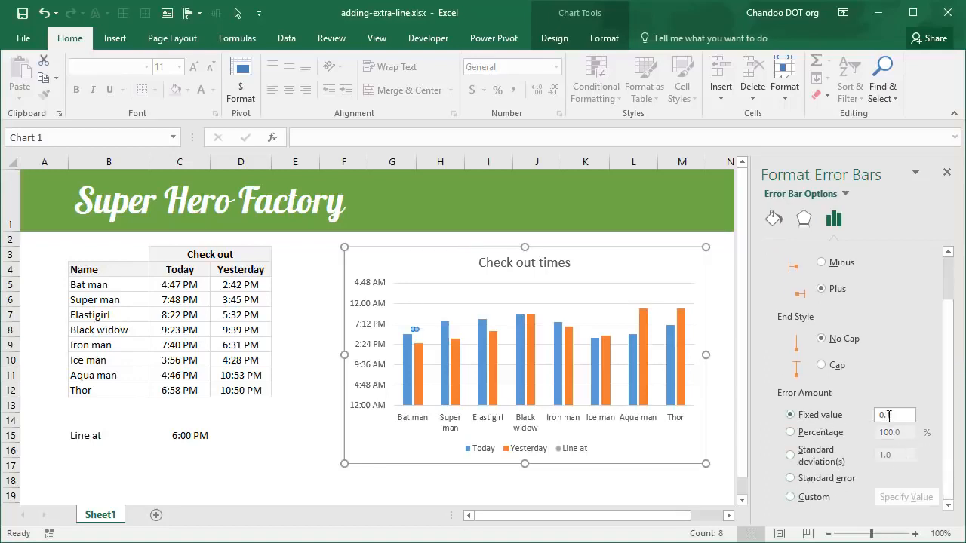
double_click(889, 415)
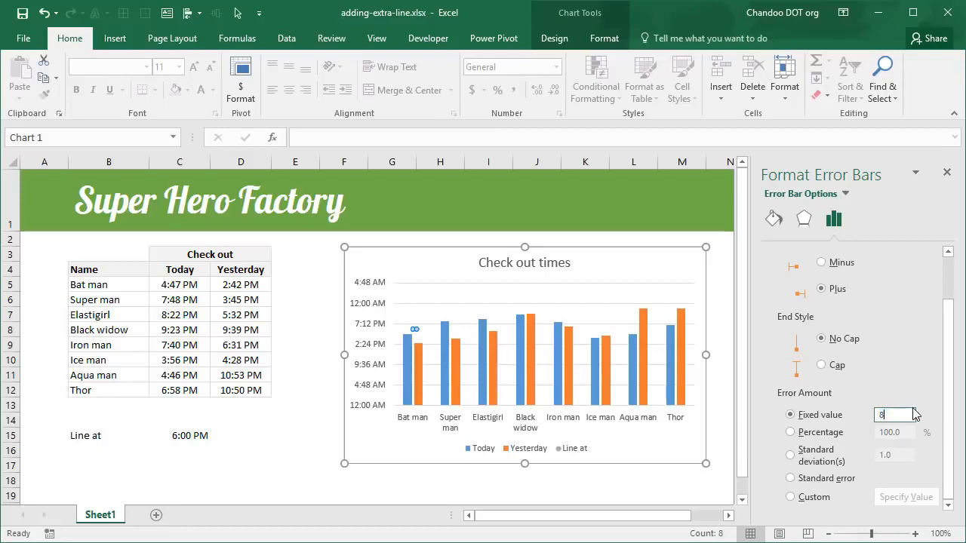
text(8)
key(Return)
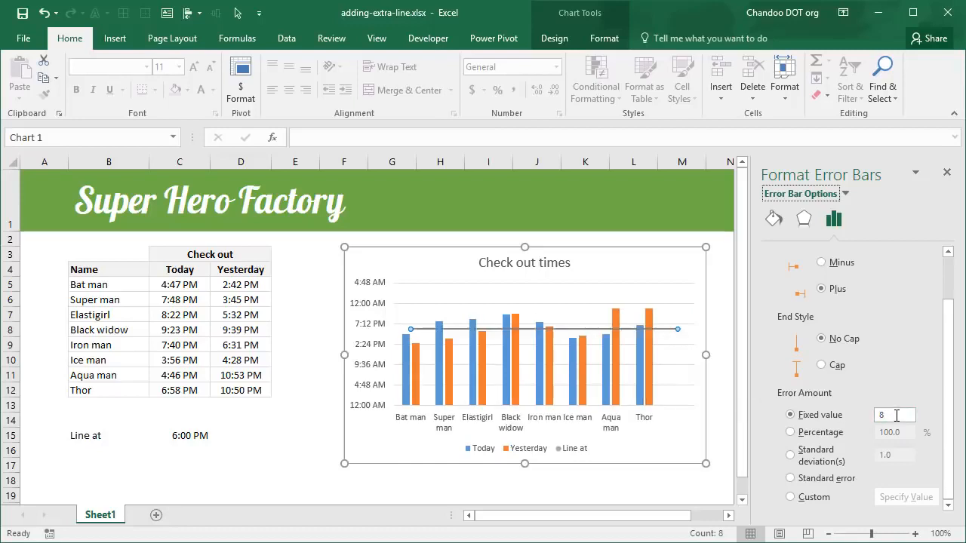
Reduce the horizontal error bar's fixed value to 7
click(897, 416)
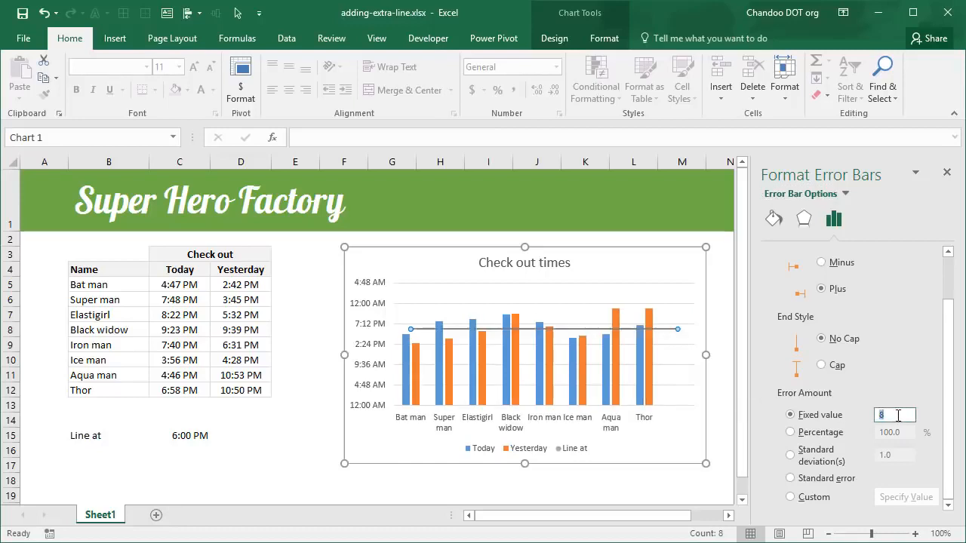
text(7)
key(Return)
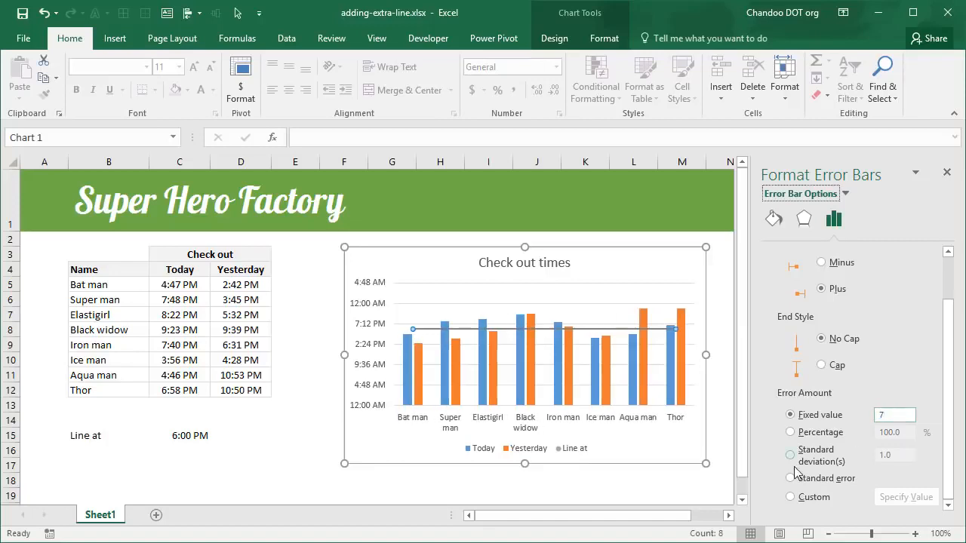
Set the marker of the "Line at" series to None
click(645, 485)
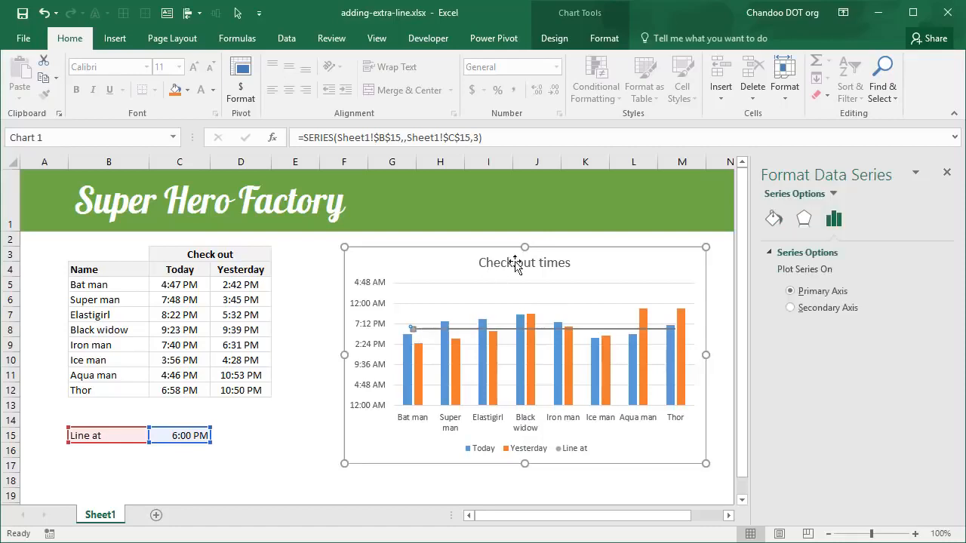
click(774, 221)
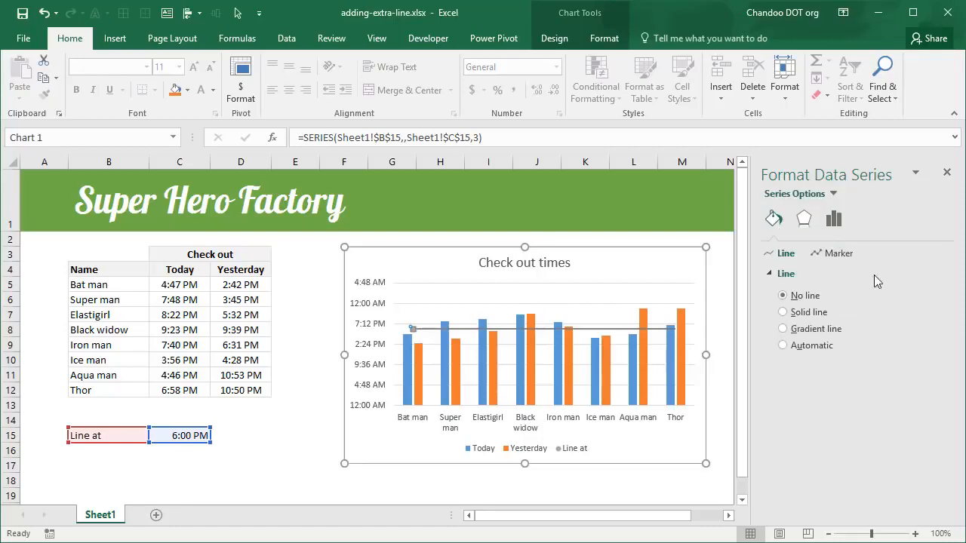
click(842, 255)
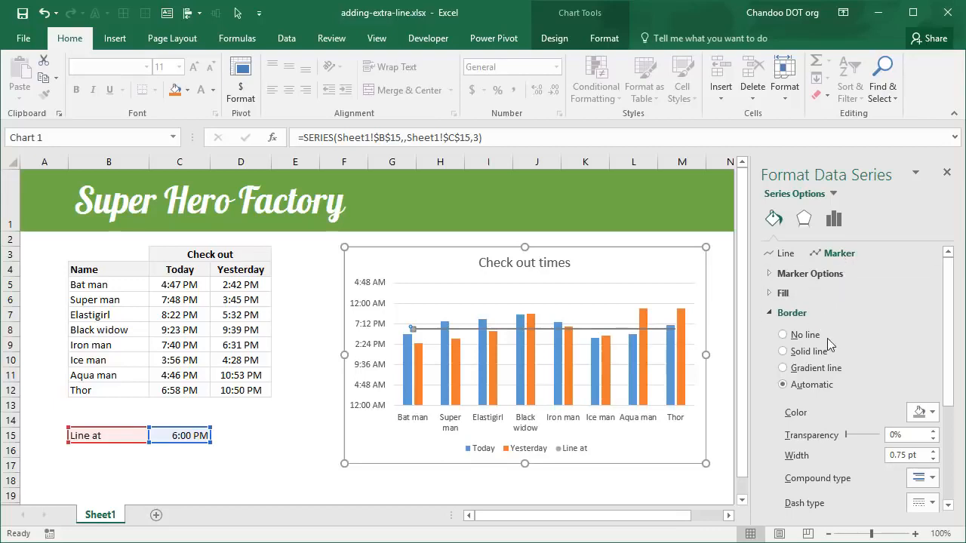
click(799, 276)
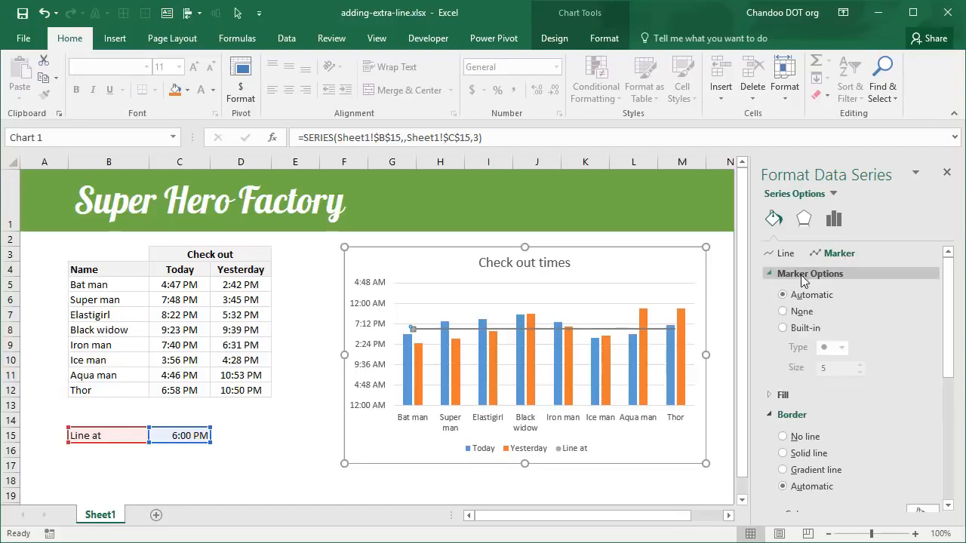
click(804, 314)
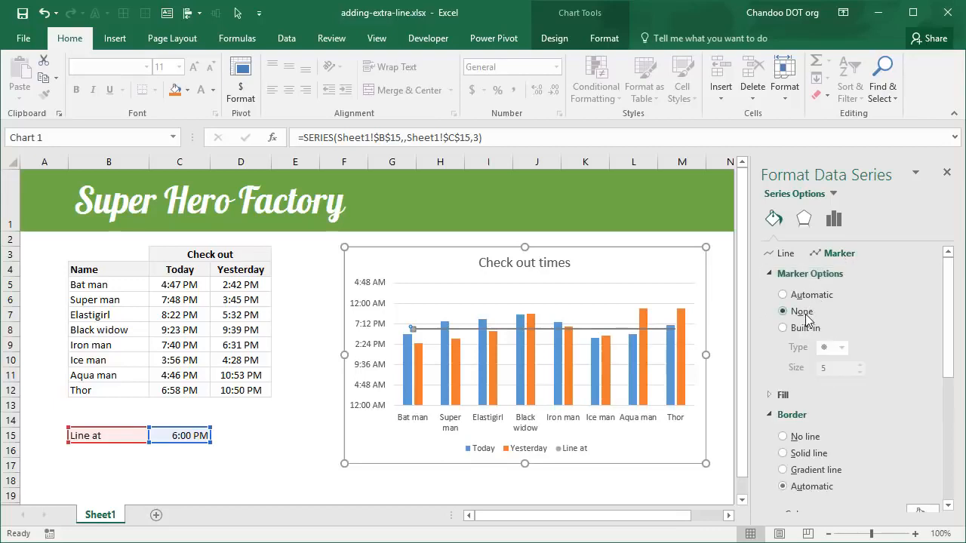
click(600, 487)
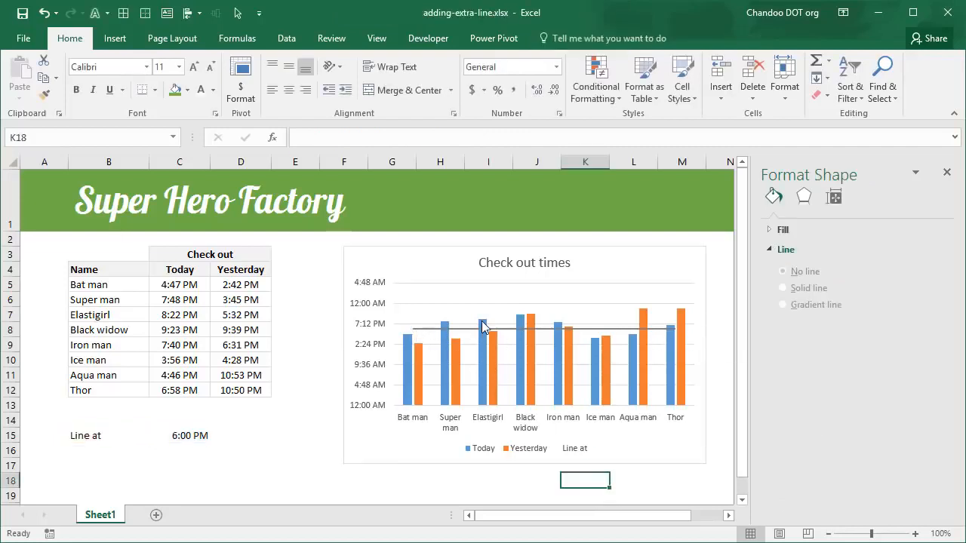
mouse_move(483, 326)
click(575, 453)
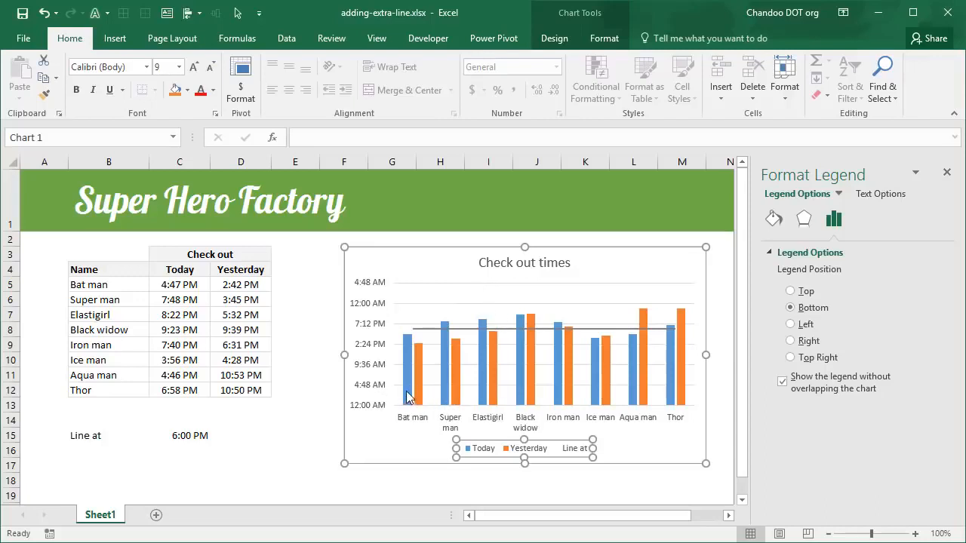
click(572, 449)
click(560, 481)
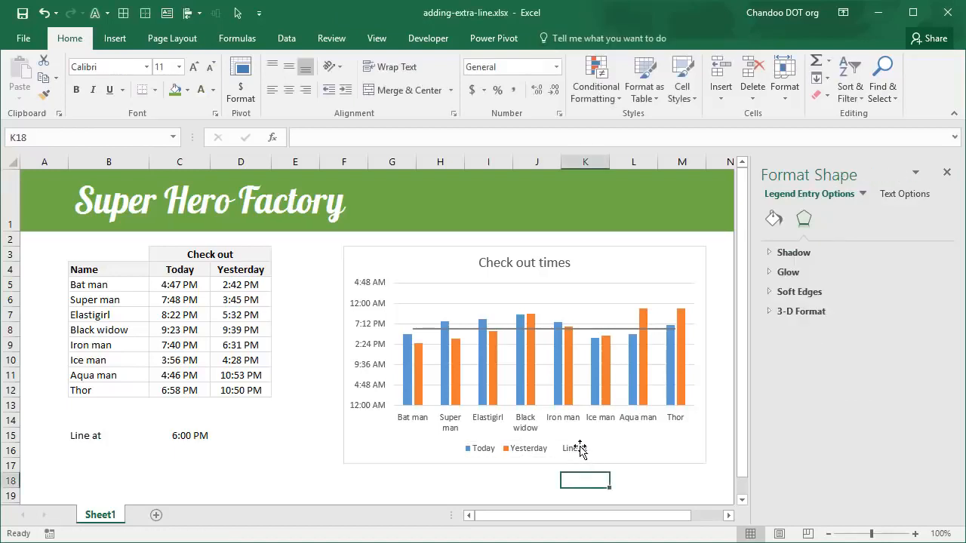
click(578, 449)
click(573, 450)
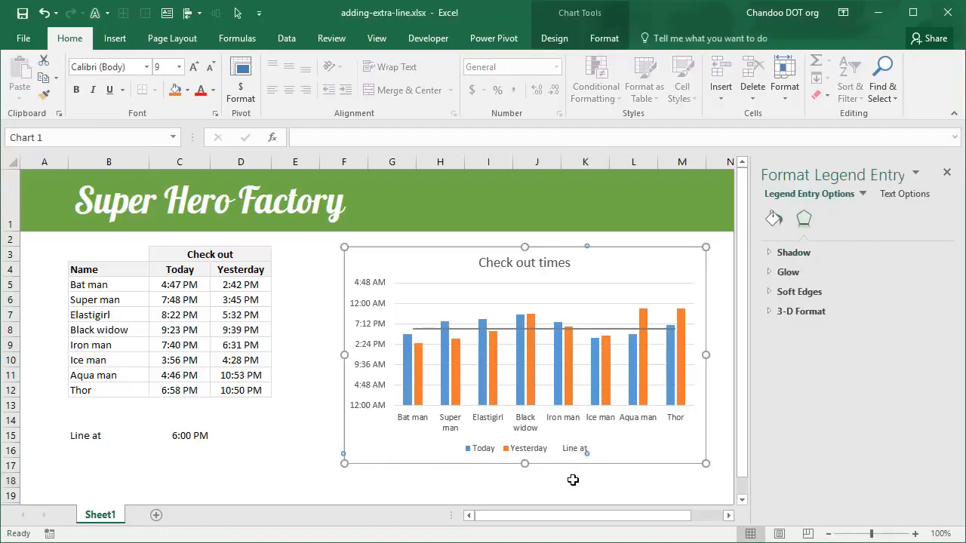
click(573, 480)
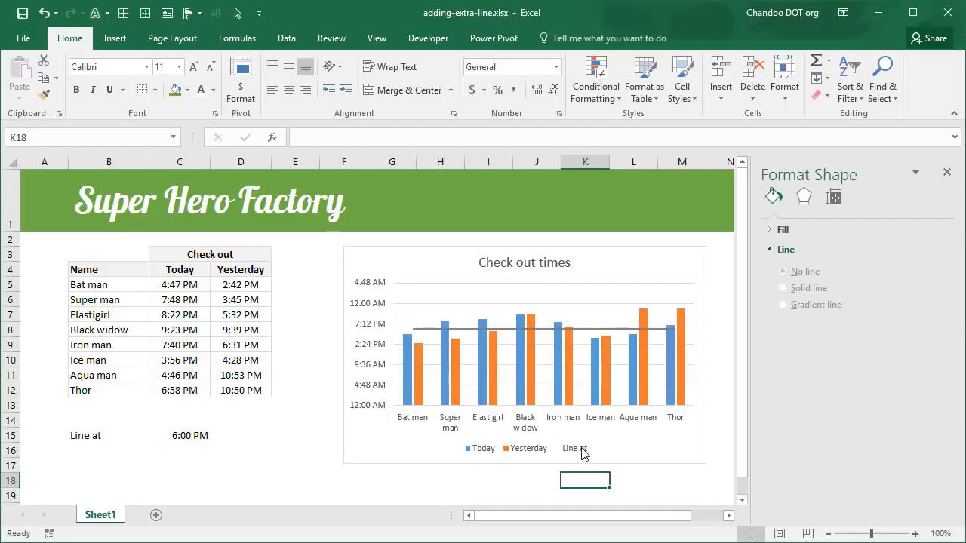
click(507, 449)
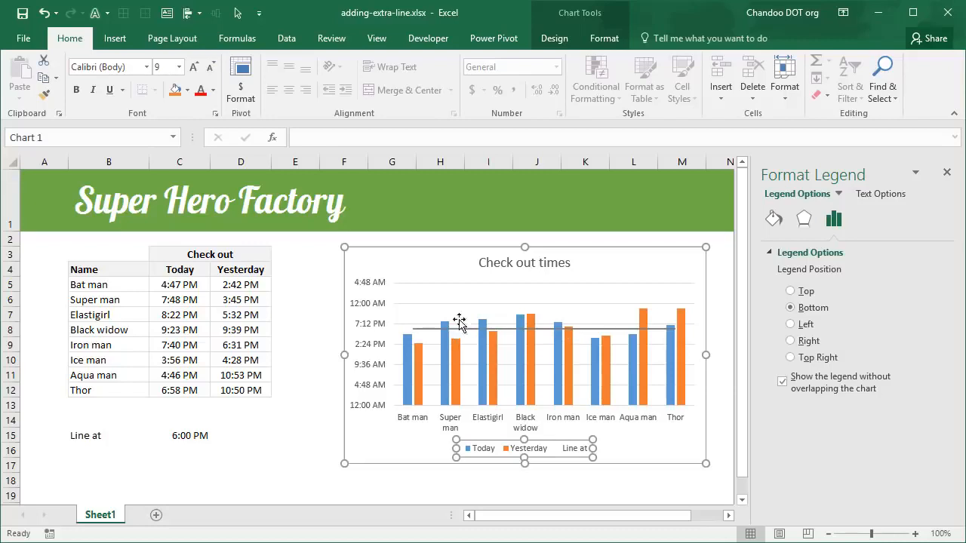
click(417, 330)
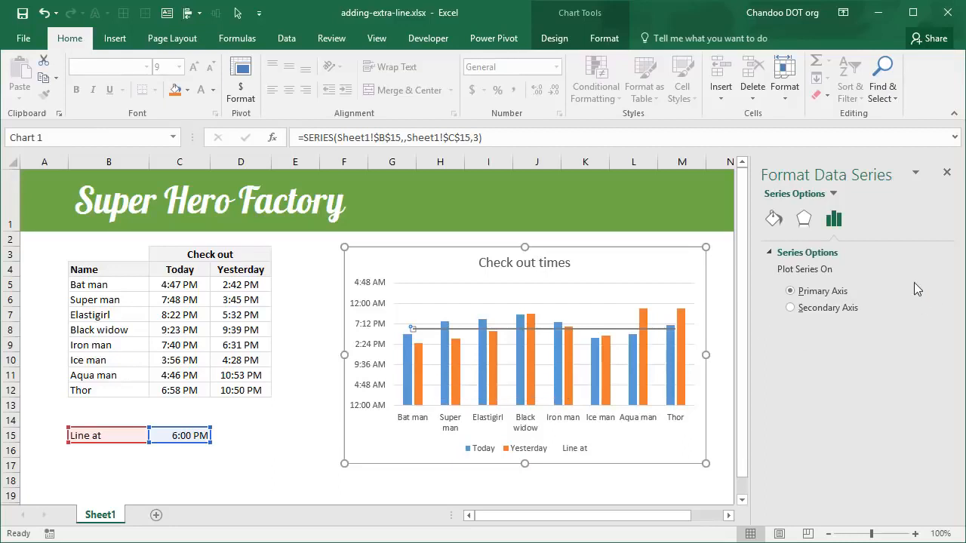
click(585, 496)
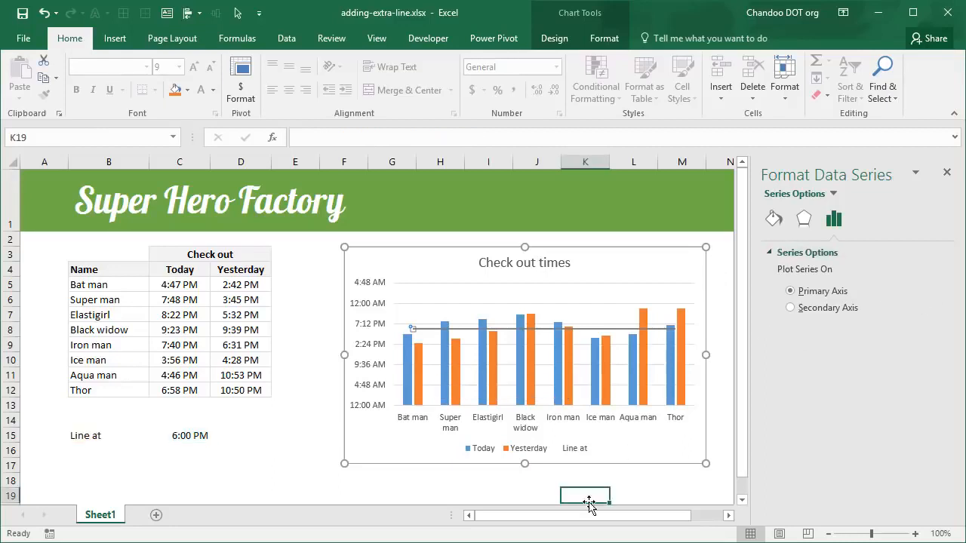
Add a data label to the "Line at" series and select that label
scroll(600, 483, right, 3)
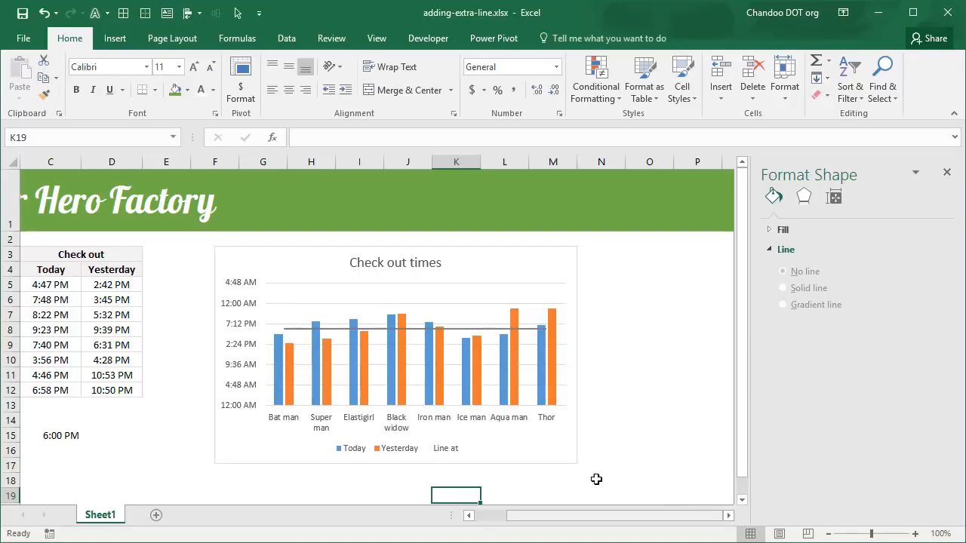
click(283, 330)
click(597, 258)
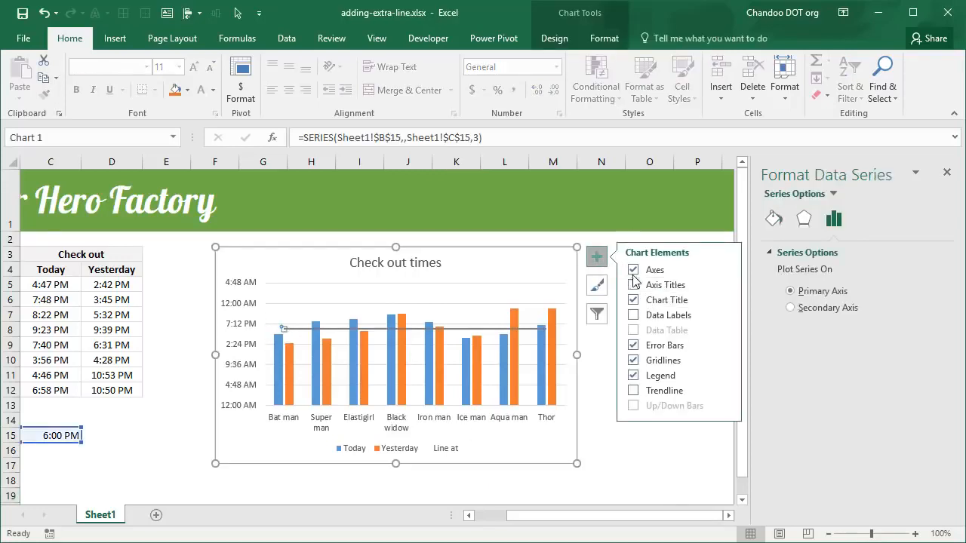
click(633, 316)
click(309, 329)
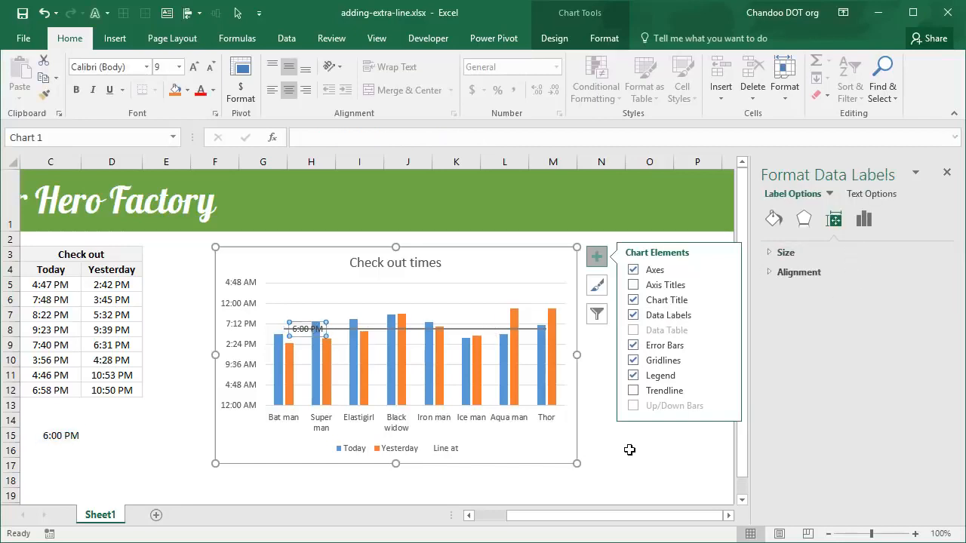
Make the data label show the series name instead of the Y value and position it above the point
click(862, 221)
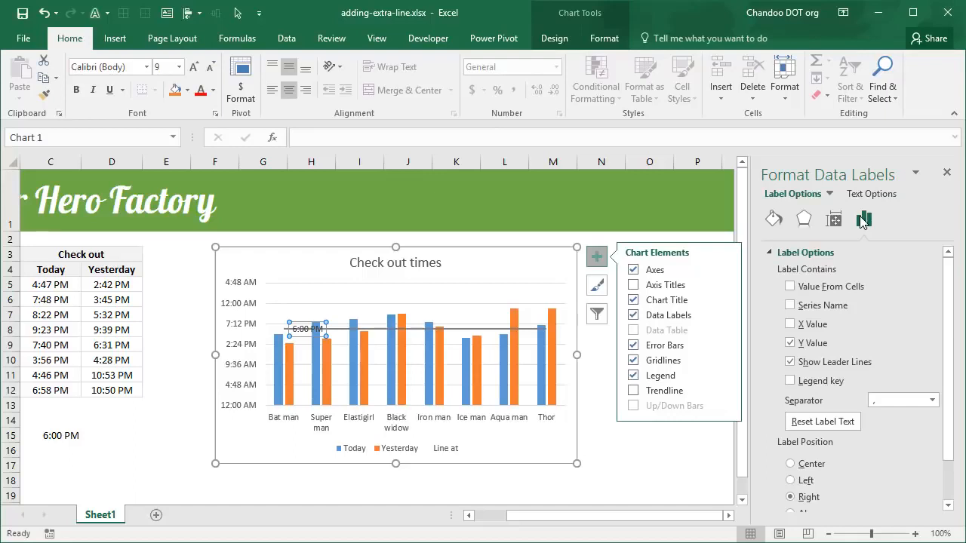
click(819, 307)
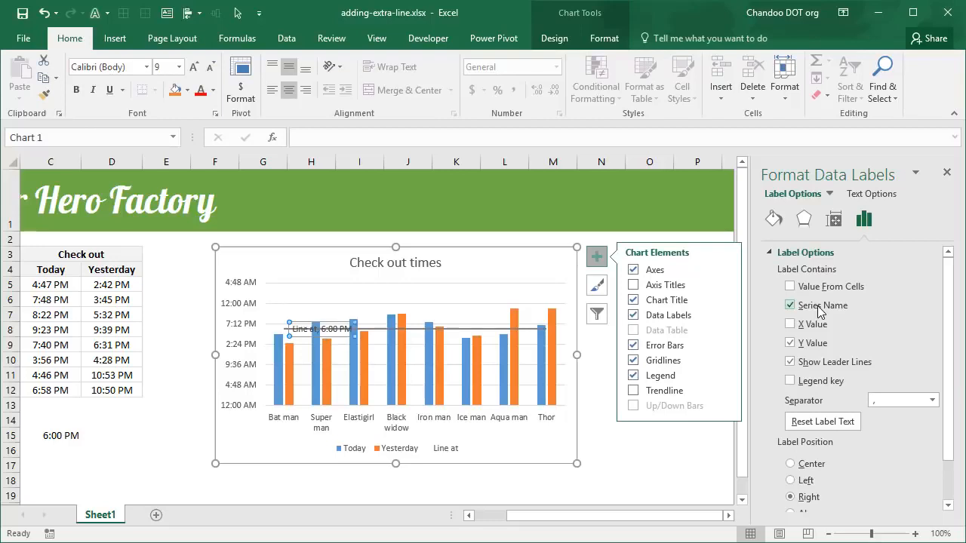
click(809, 343)
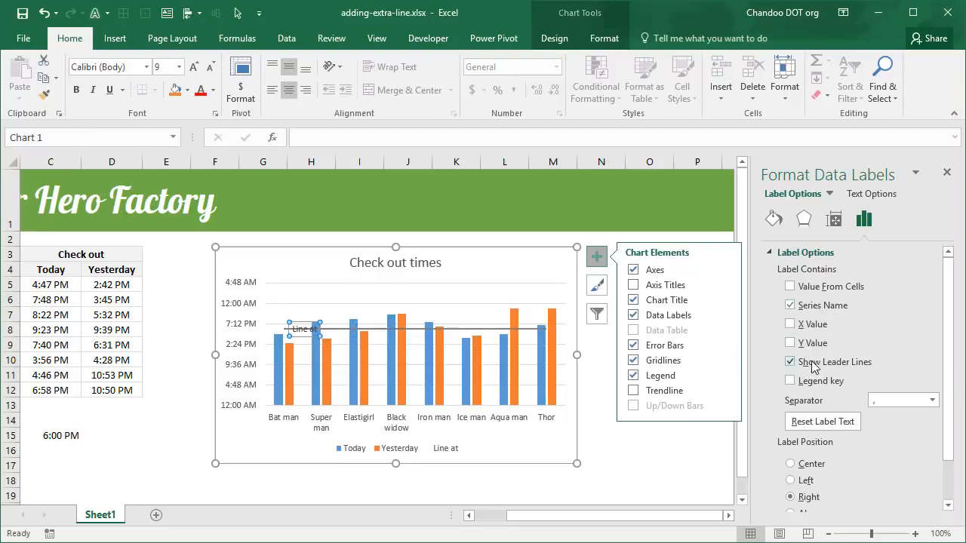
scroll(821, 504, down, 1)
click(812, 482)
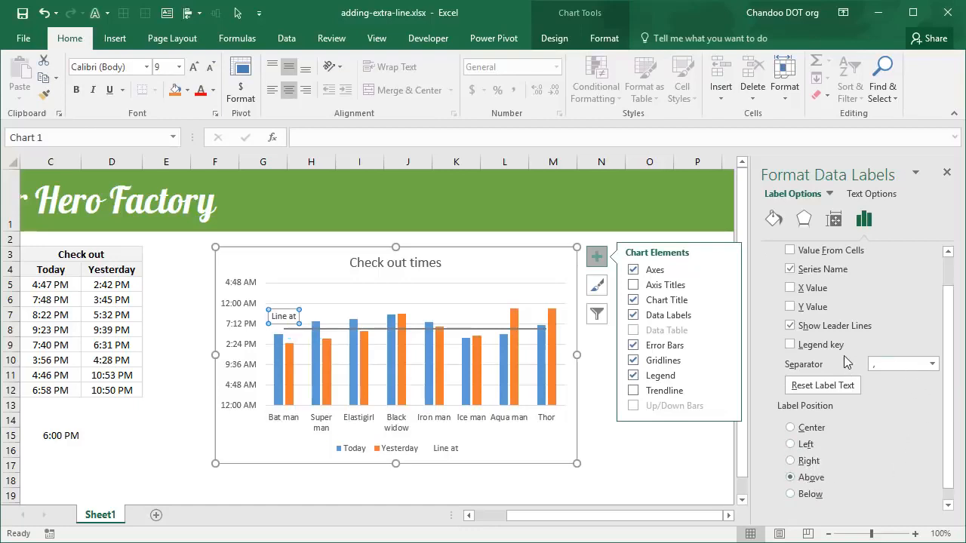
Change the series name in cell B15 to "Standard time", correcting any misspelling
drag(532, 519, 499, 519)
click(94, 434)
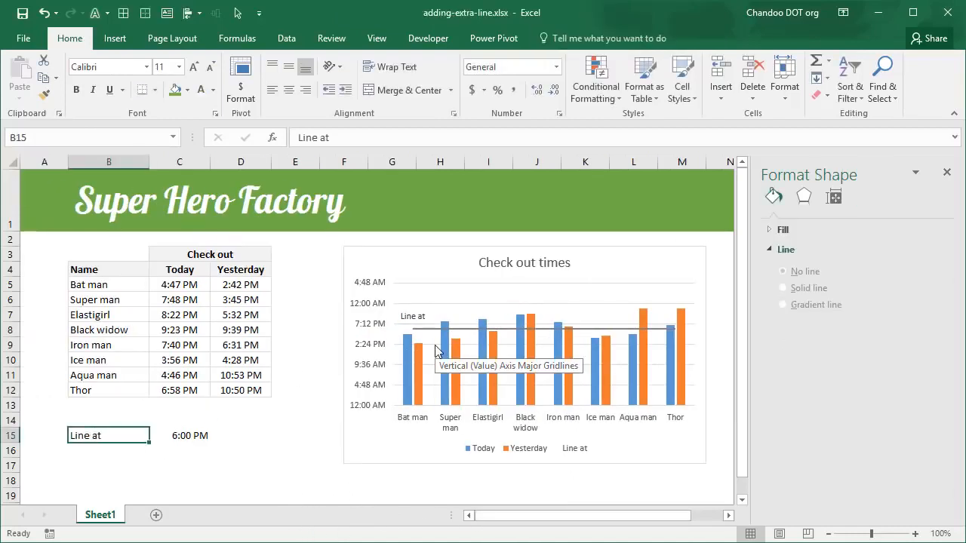
text(Sta)
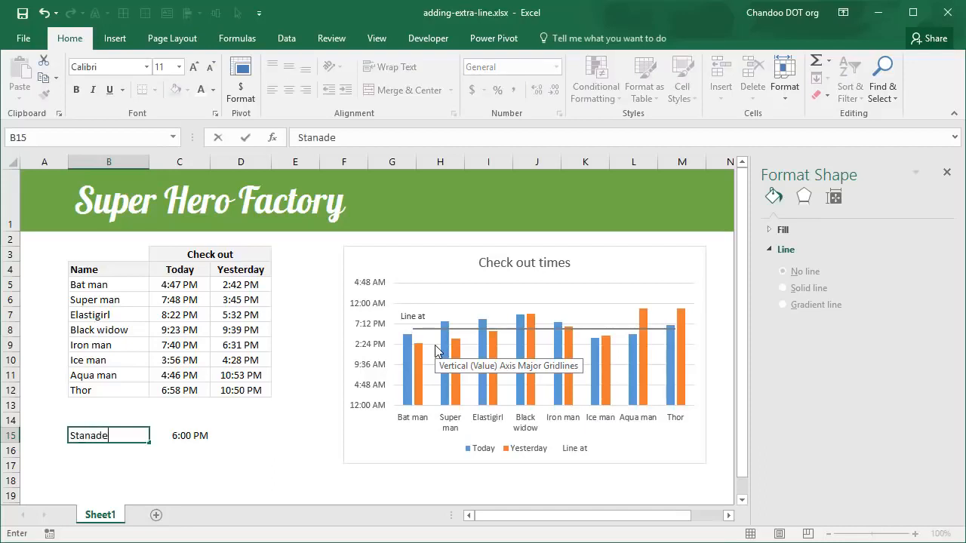
text(nadard time)
key(Return)
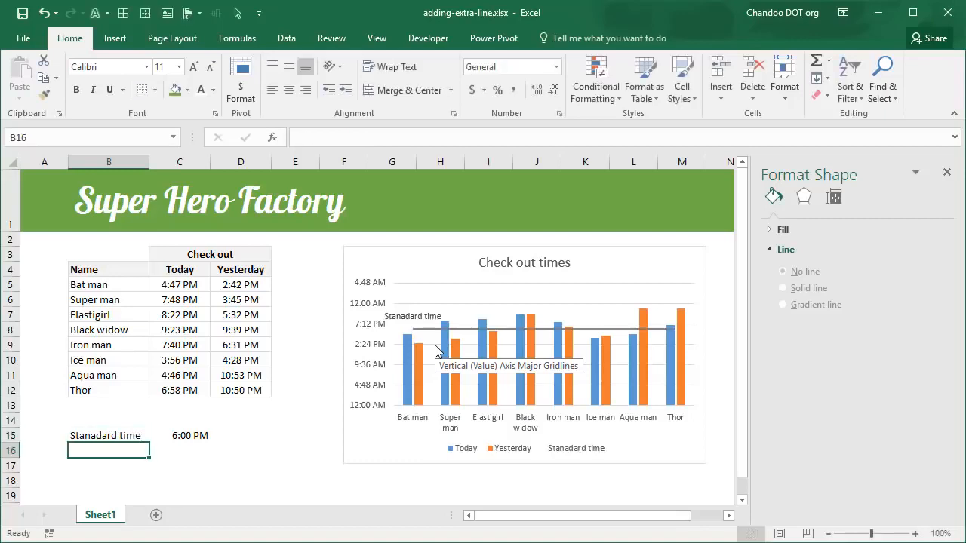
double_click(122, 434)
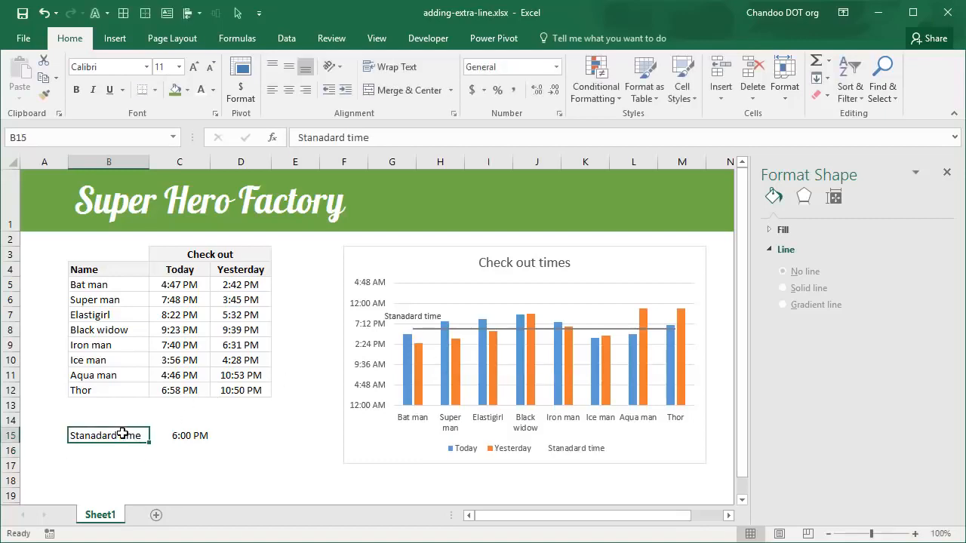
click(91, 435)
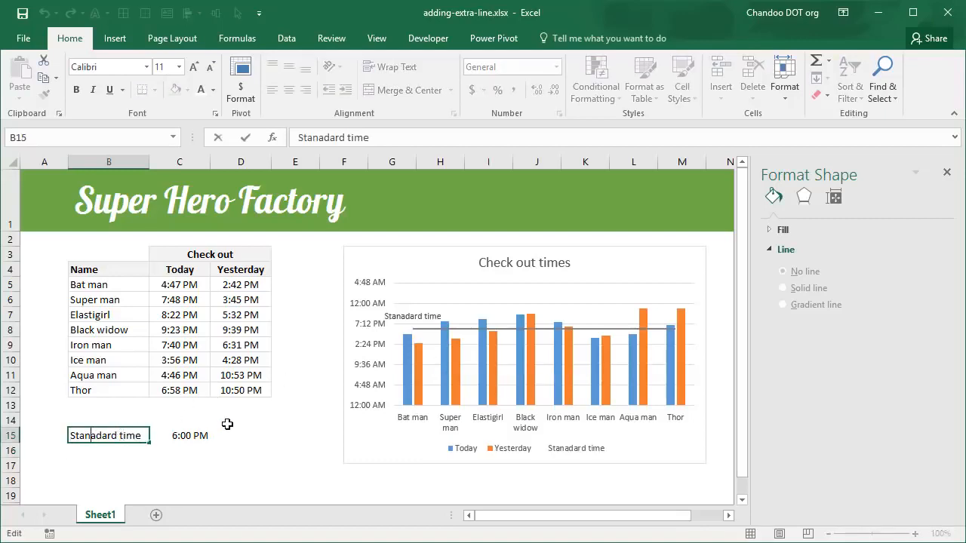
key(Delete)
key(Return)
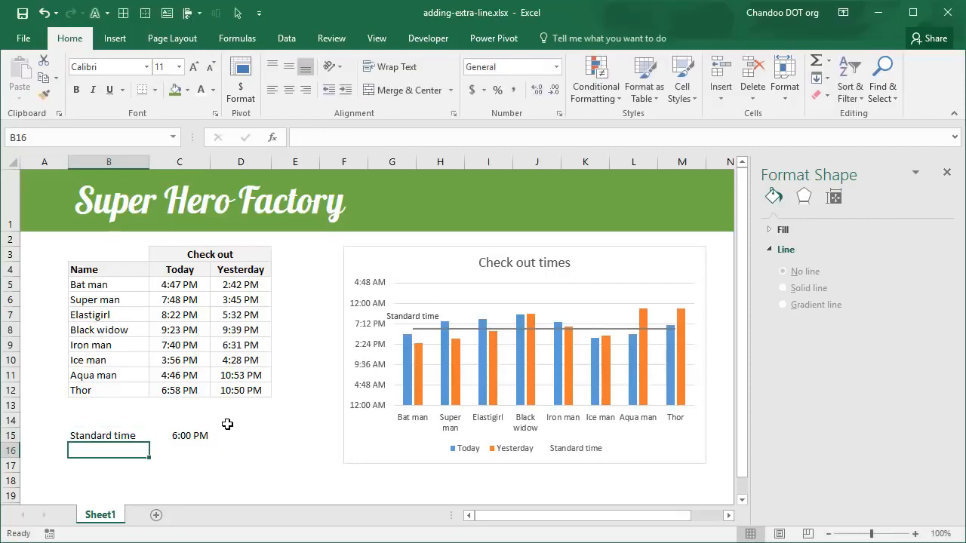
click(425, 320)
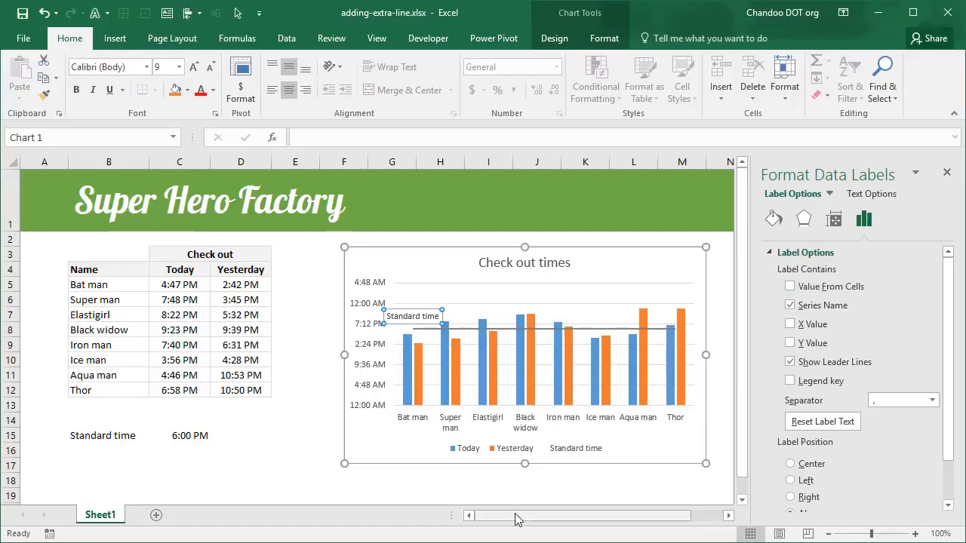
click(603, 482)
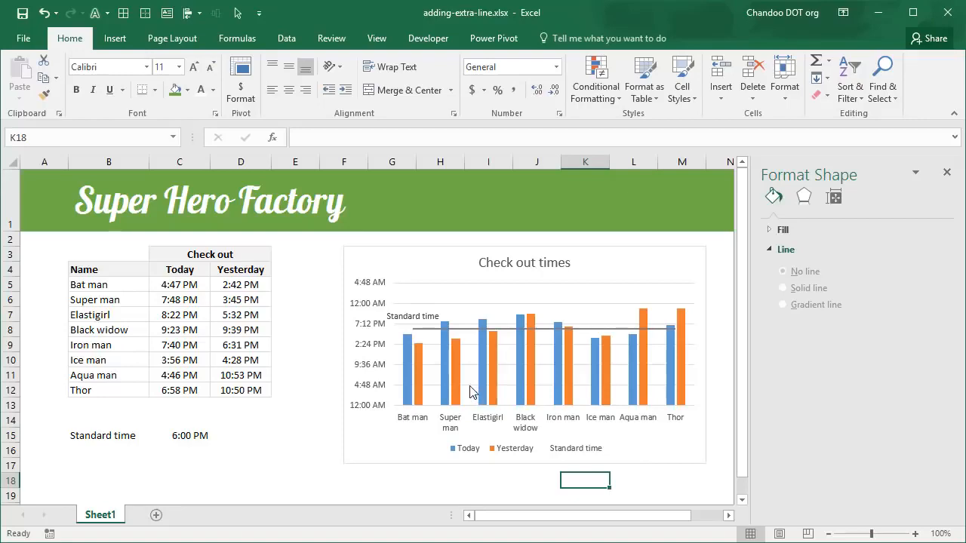
mouse_move(462, 399)
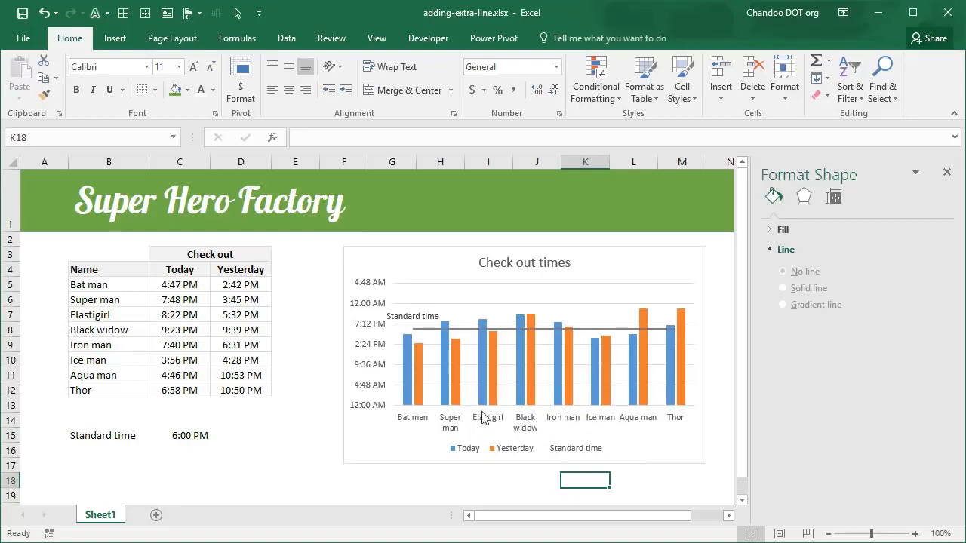